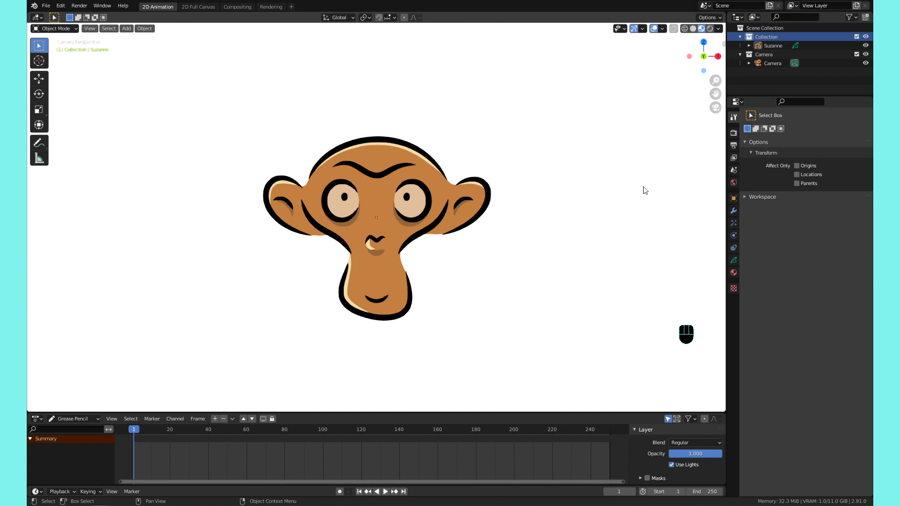
- Switch the Suzanne object to Draw mode and, in its object data layers, activate Fills and return to Lines
{"action": "left_click", "coordinate": [59, 28]}
{"action": "left_click", "coordinate": [57, 68]}
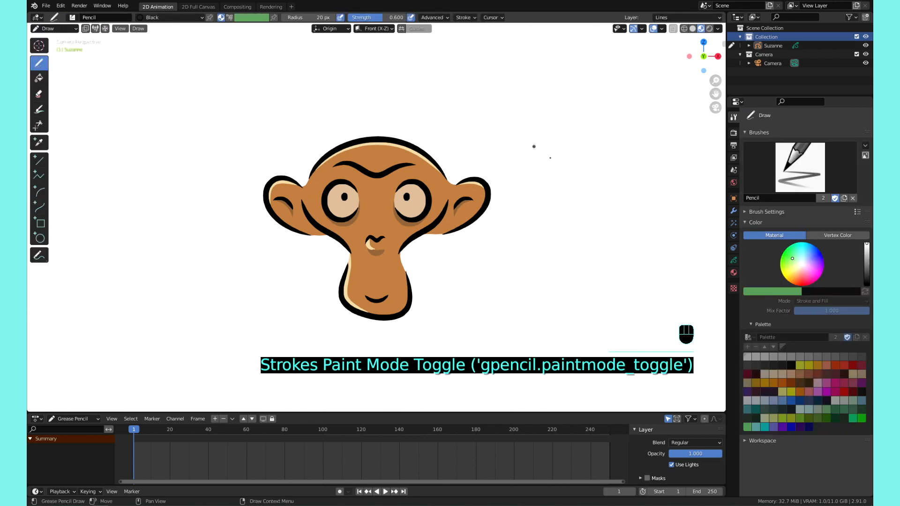
{"action": "left_click", "coordinate": [733, 261]}
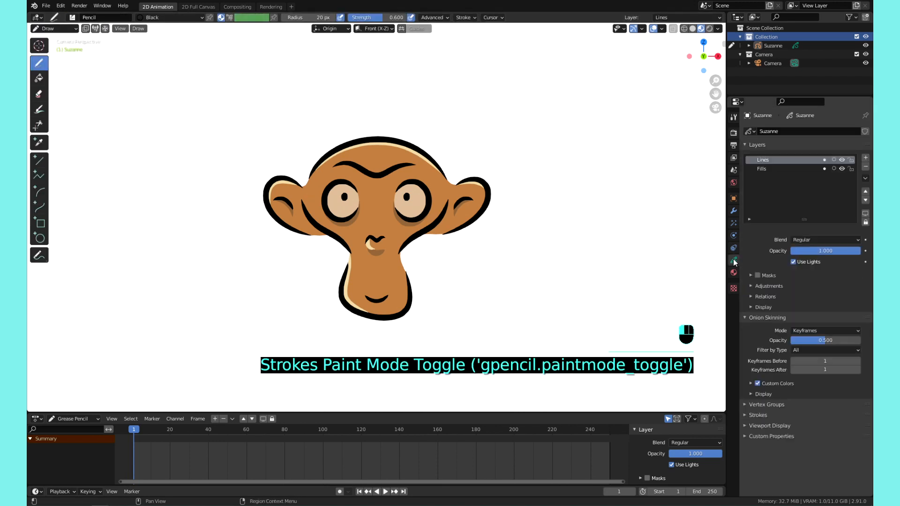
{"action": "left_click", "coordinate": [773, 168]}
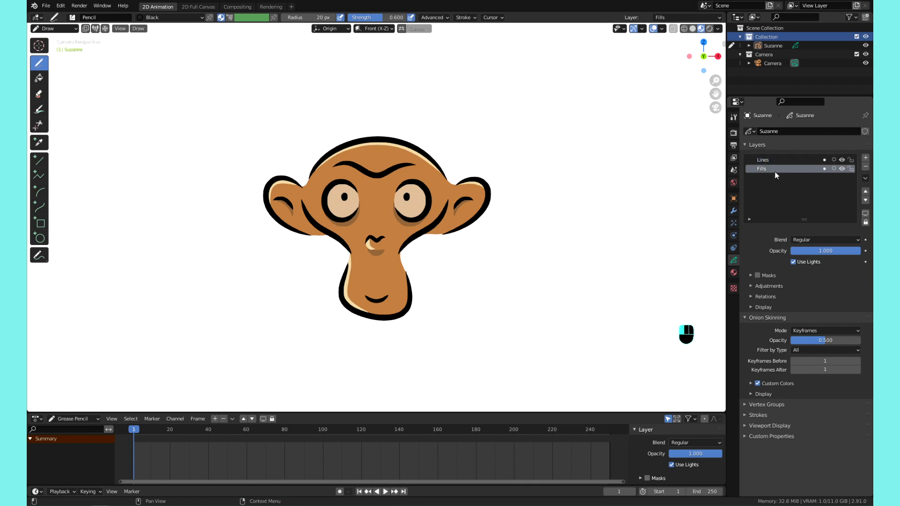
{"action": "left_click", "coordinate": [774, 161]}
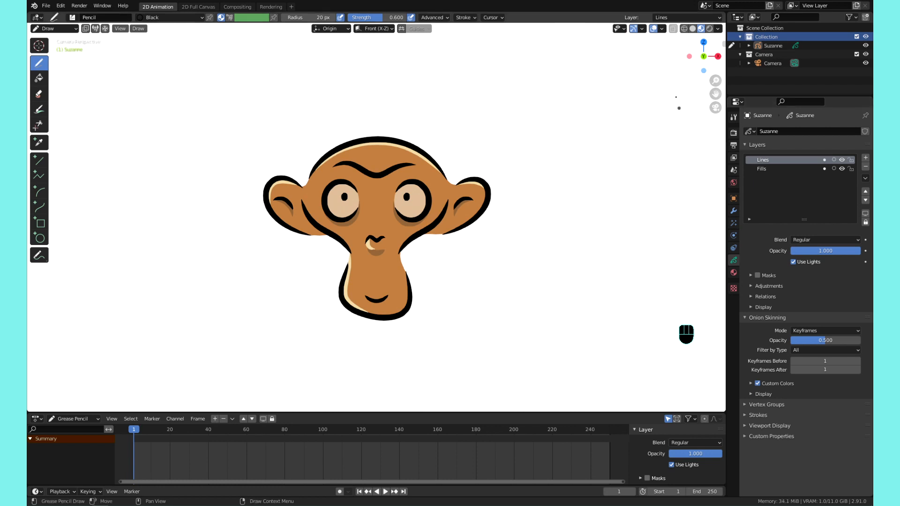
- Change the active layer to Fills through the brush's quick settings in the viewport, and return to Lines
{"action": "left_click", "coordinate": [671, 18]}
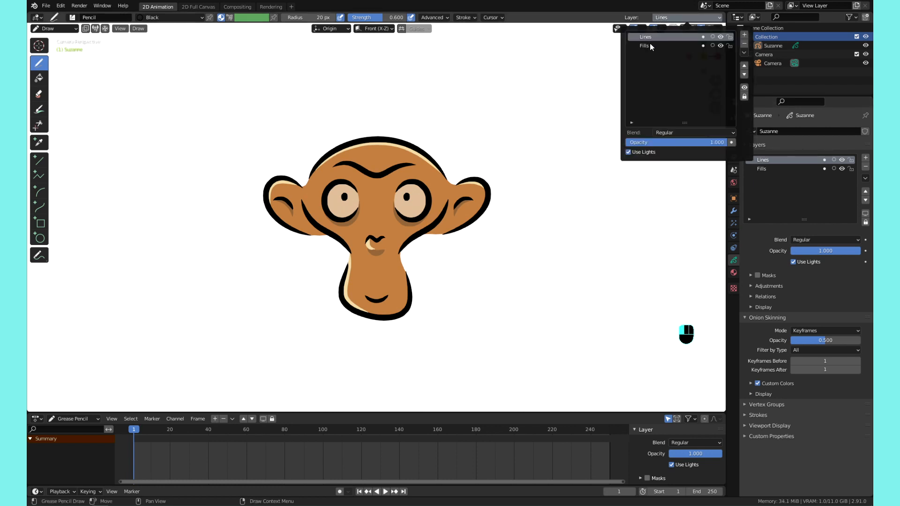
{"action": "right_click", "coordinate": [481, 98]}
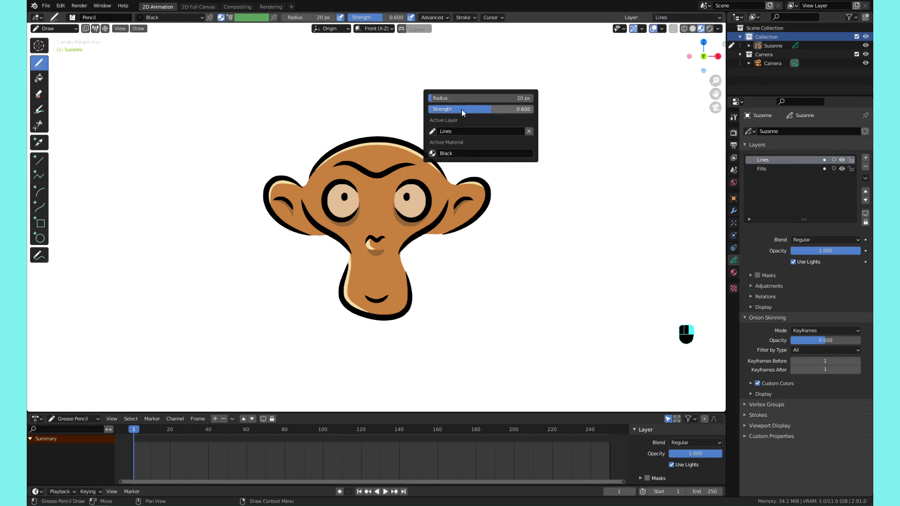
{"action": "left_click", "coordinate": [432, 130]}
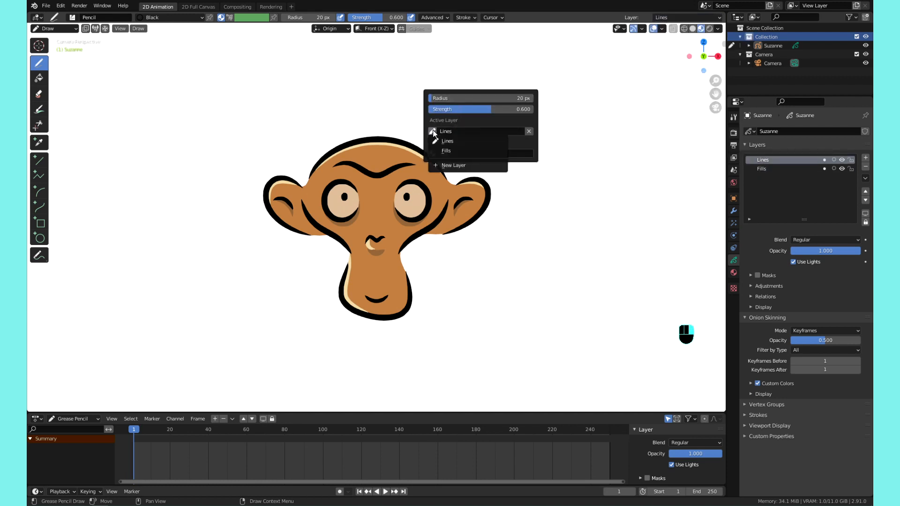
{"action": "left_click", "coordinate": [442, 150]}
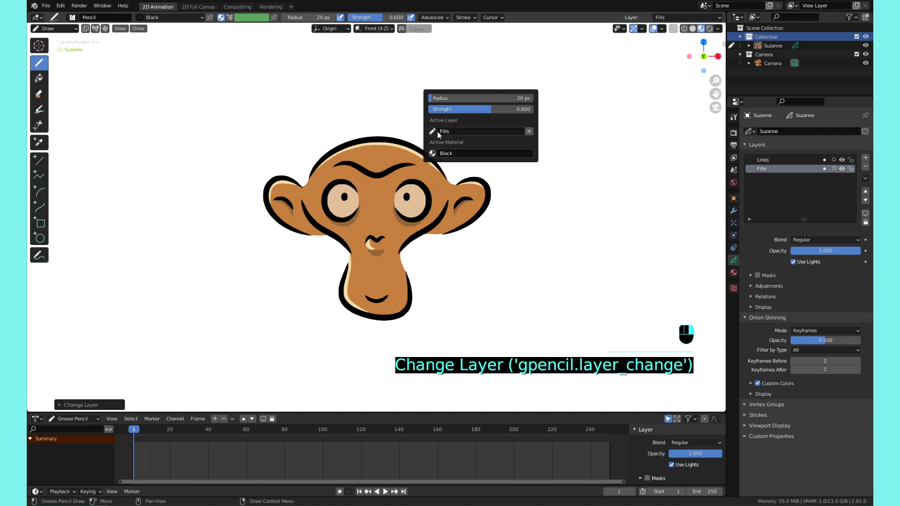
{"action": "left_click", "coordinate": [437, 131]}
{"action": "left_click", "coordinate": [435, 141]}
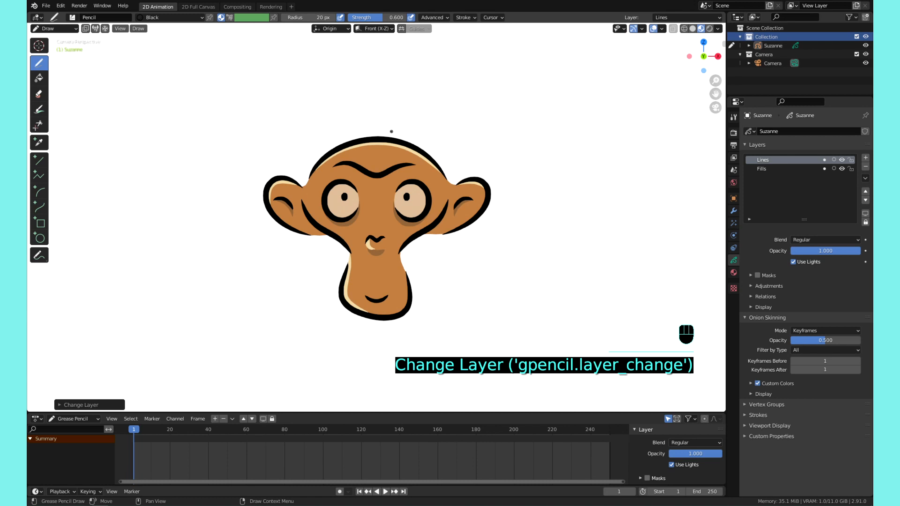
- Alternate the active layer between Fills and Lines with the Change Active Layer command
{"action": "key", "text": "y"}
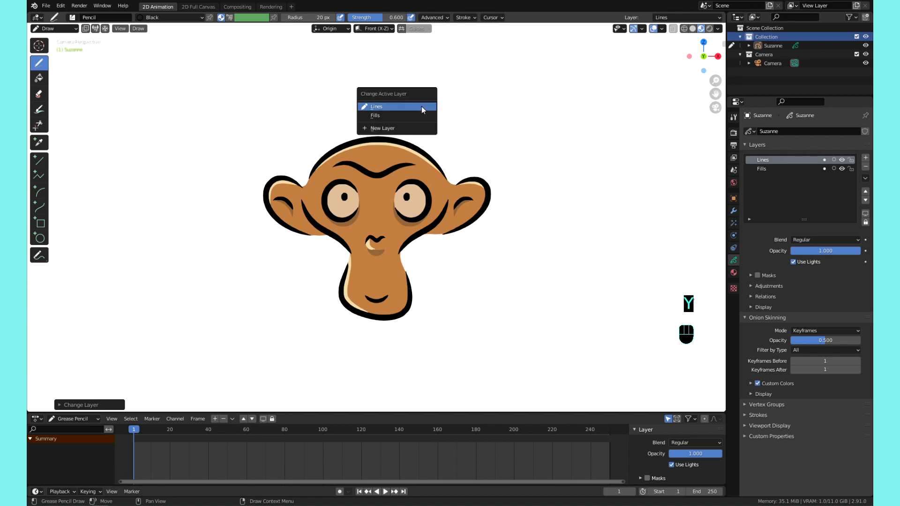
{"action": "left_click", "coordinate": [404, 113]}
{"action": "key", "text": "y"}
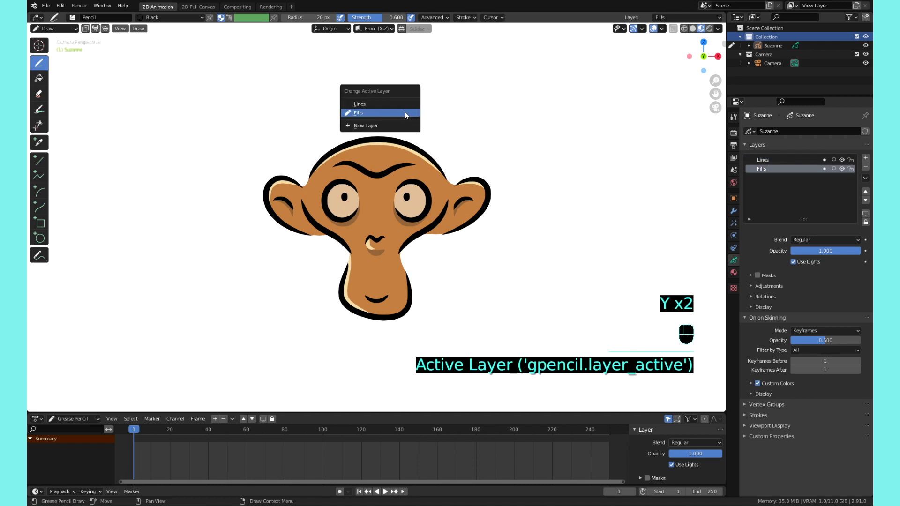
{"action": "left_click", "coordinate": [406, 105]}
{"action": "key", "text": "y"}
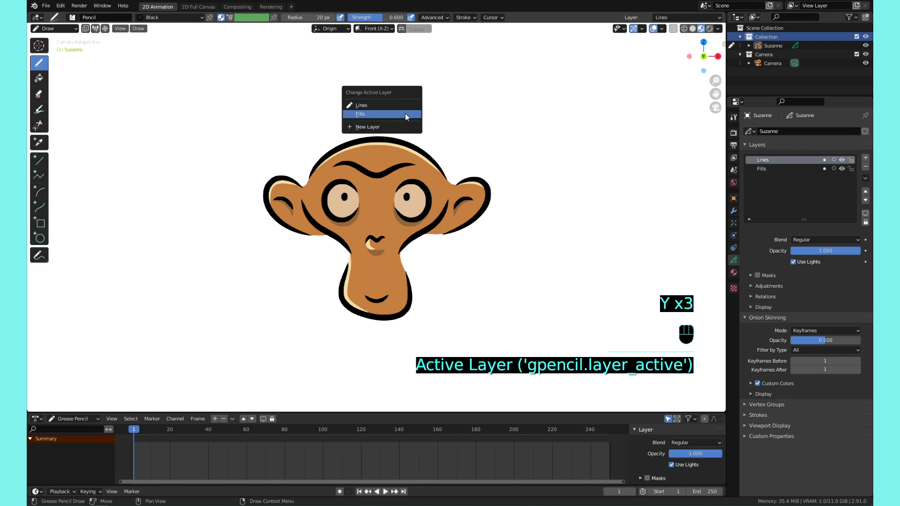
{"action": "left_click", "coordinate": [405, 114]}
{"action": "key", "text": "y"}
{"action": "left_click", "coordinate": [405, 108]}
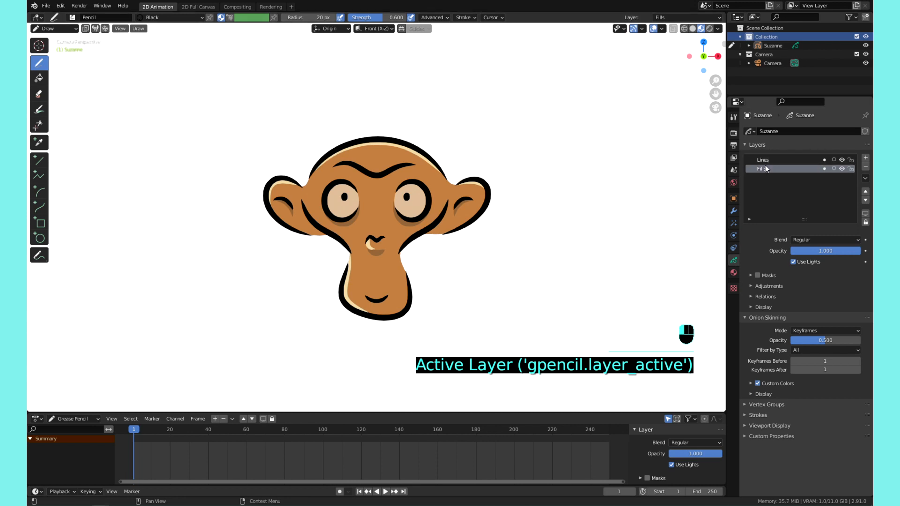
- Reorder the Lines layer below Fills and back above it
{"action": "left_click", "coordinate": [865, 202]}
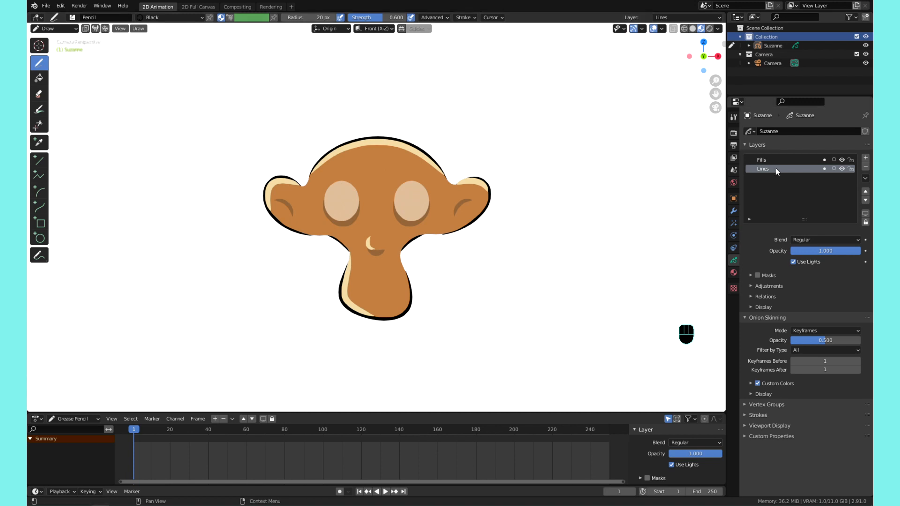
{"action": "left_click", "coordinate": [865, 192]}
{"action": "left_click", "coordinate": [865, 199]}
{"action": "left_click", "coordinate": [865, 191]}
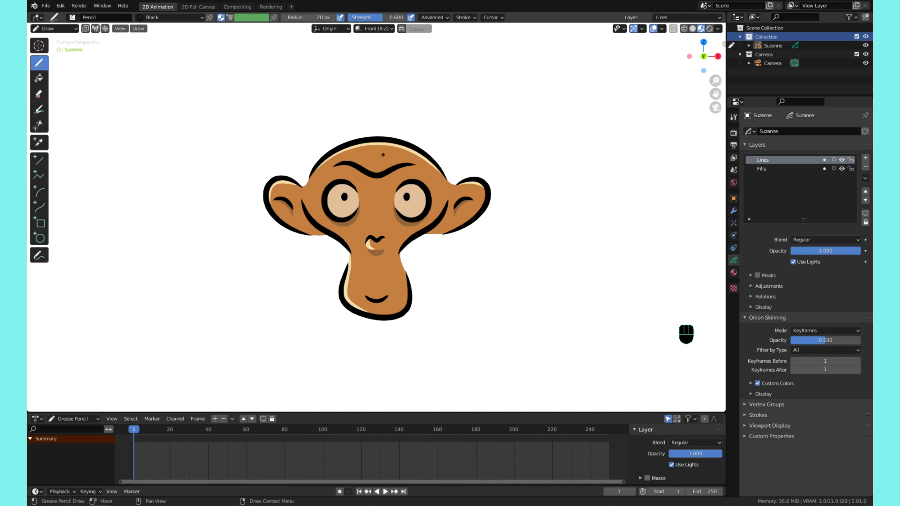
- Try to move all strokes of both layers together in Edit Mode
{"action": "key", "text": "Tab"}
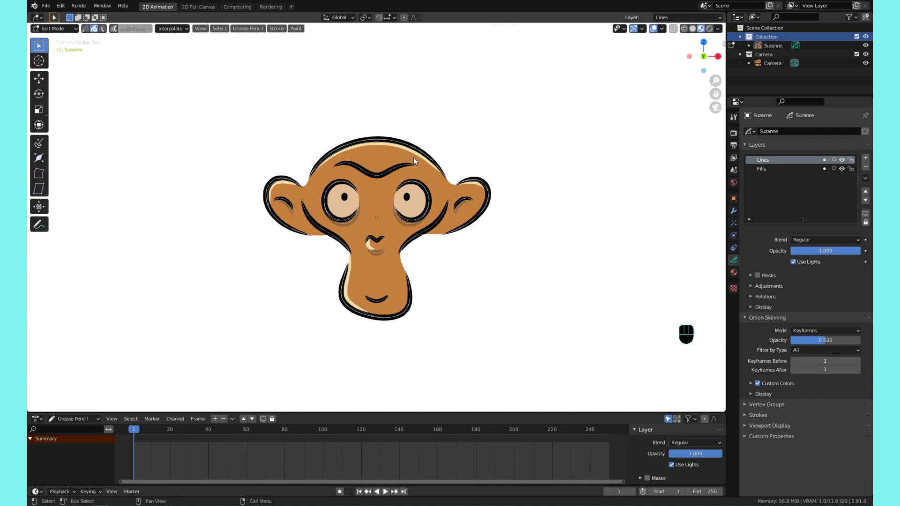
{"action": "key", "text": "a"}
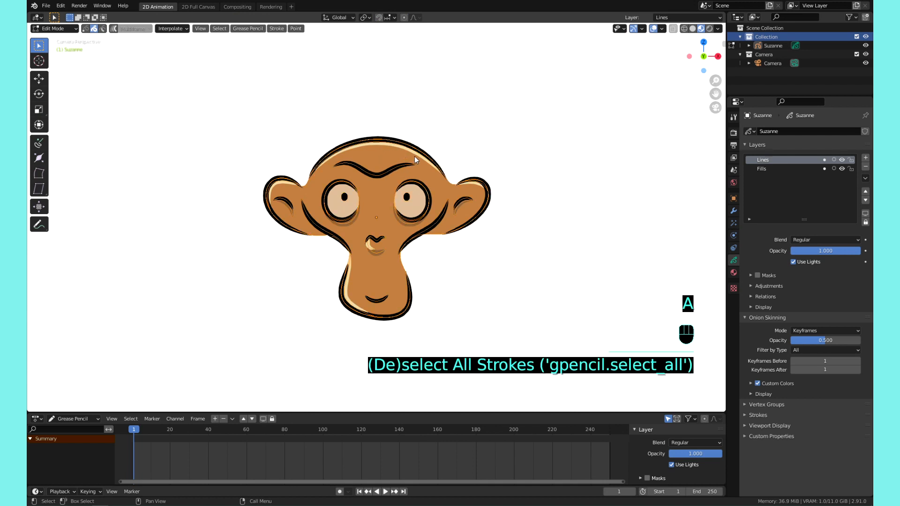
{"action": "key", "text": "g"}
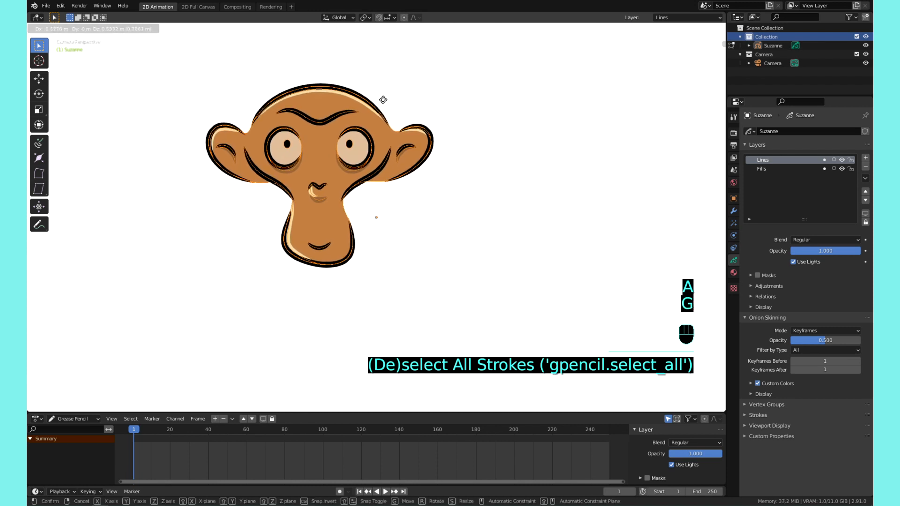
{"action": "left_click", "coordinate": [428, 146]}
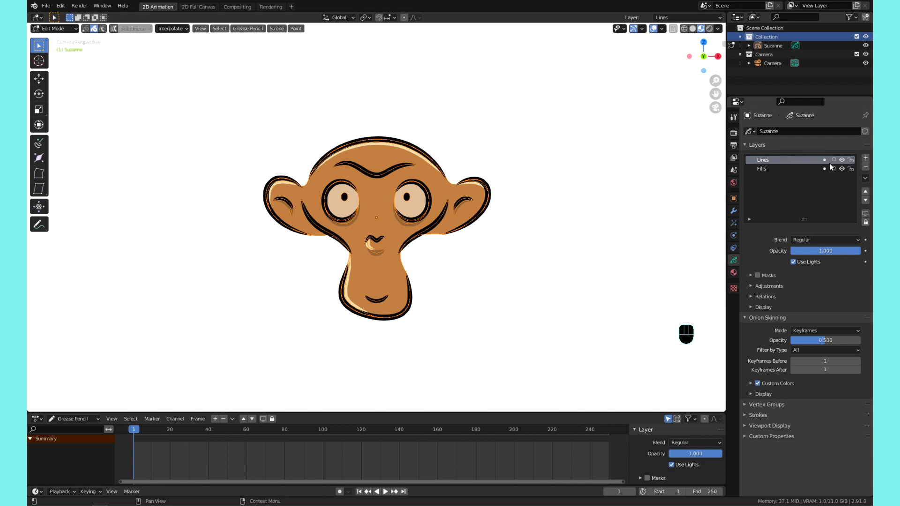
- Enable Autolock Inactive Layers and test it by activating the Fills layer and returning to Lines
{"action": "left_click", "coordinate": [865, 178]}
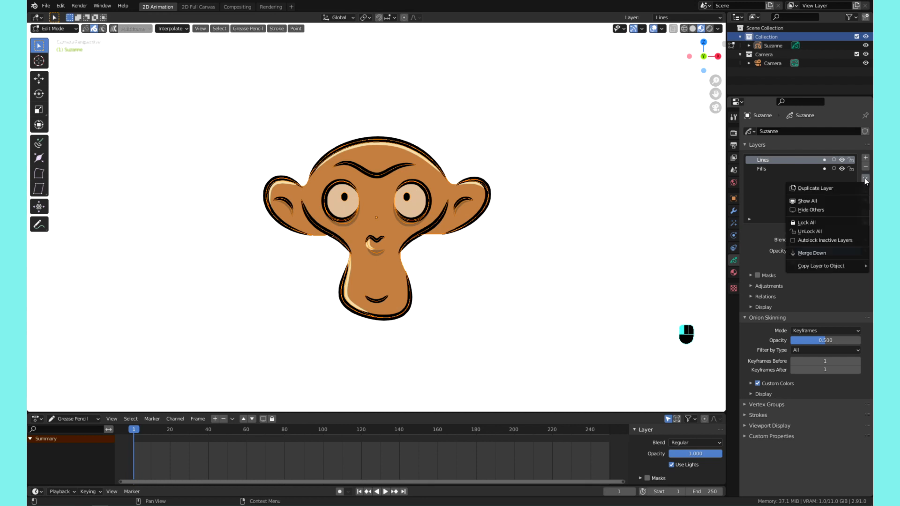
{"action": "left_click", "coordinate": [837, 238]}
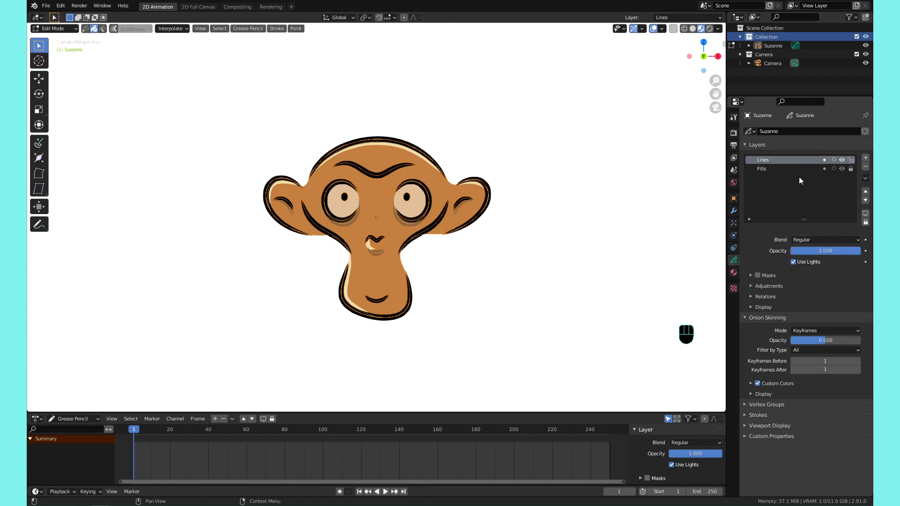
{"action": "left_click", "coordinate": [783, 169]}
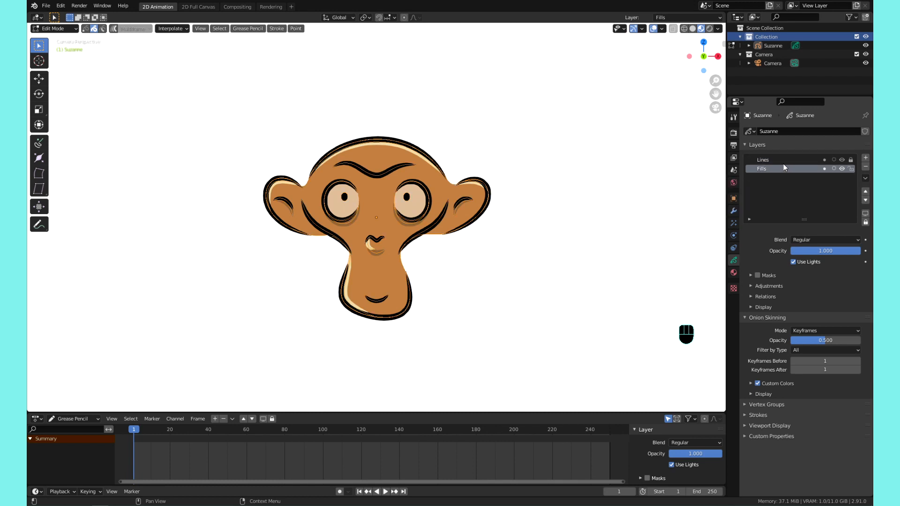
{"action": "left_click", "coordinate": [783, 160]}
- Try to move all unlocked strokes of the Lines layer in Edit Mode, and return to Draw mode
{"action": "left_click", "coordinate": [581, 157]}
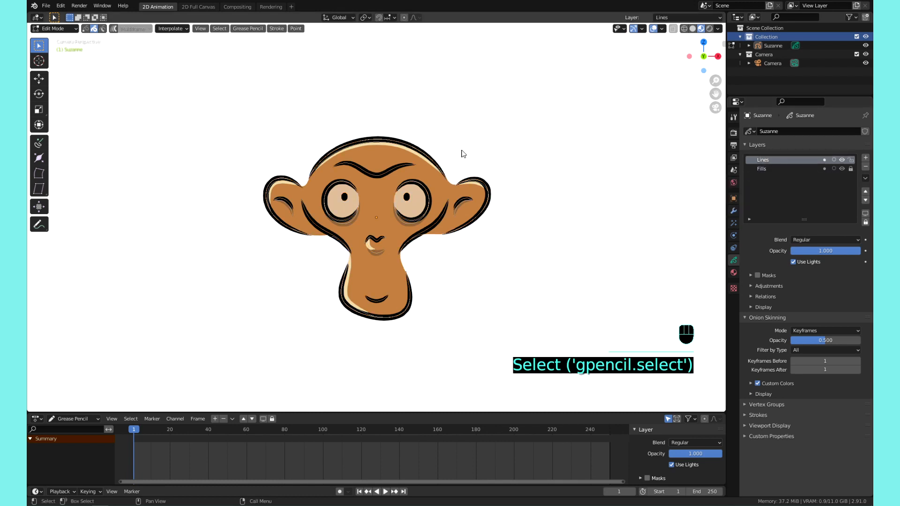
{"action": "key", "text": "a"}
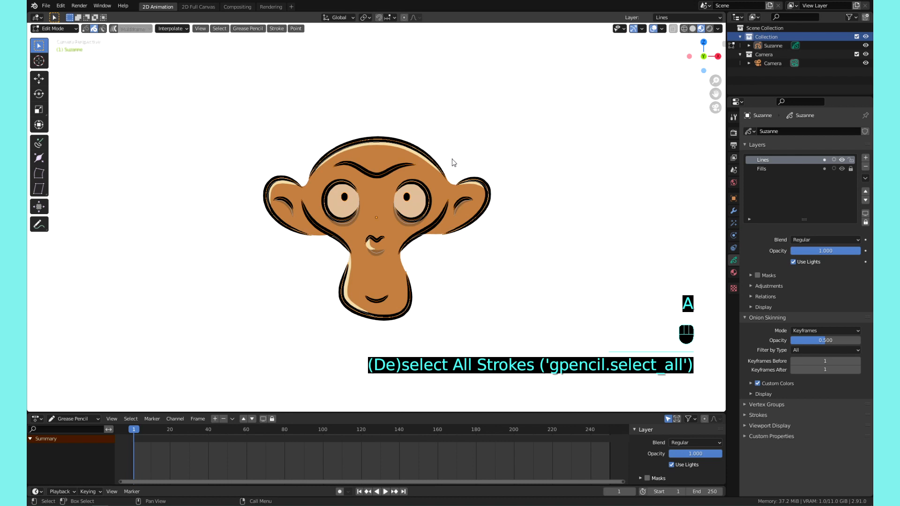
{"action": "key", "text": "g"}
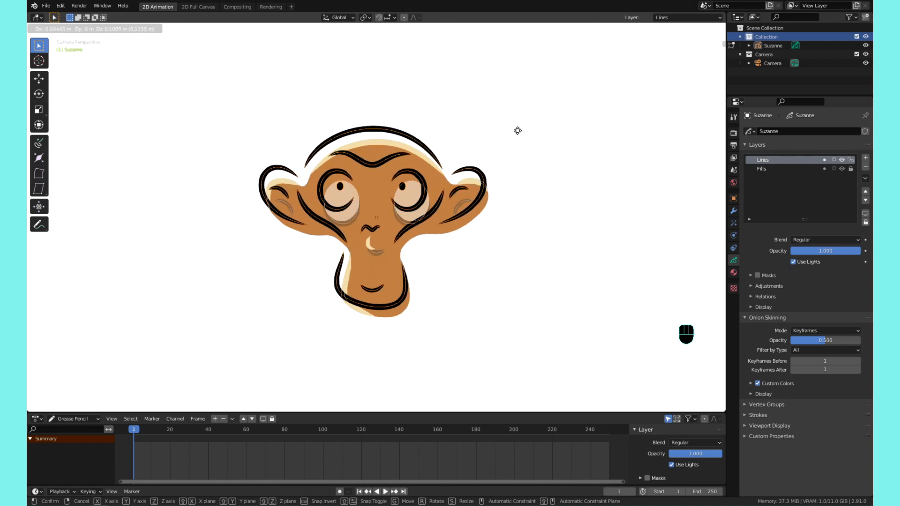
{"action": "left_click", "coordinate": [533, 133]}
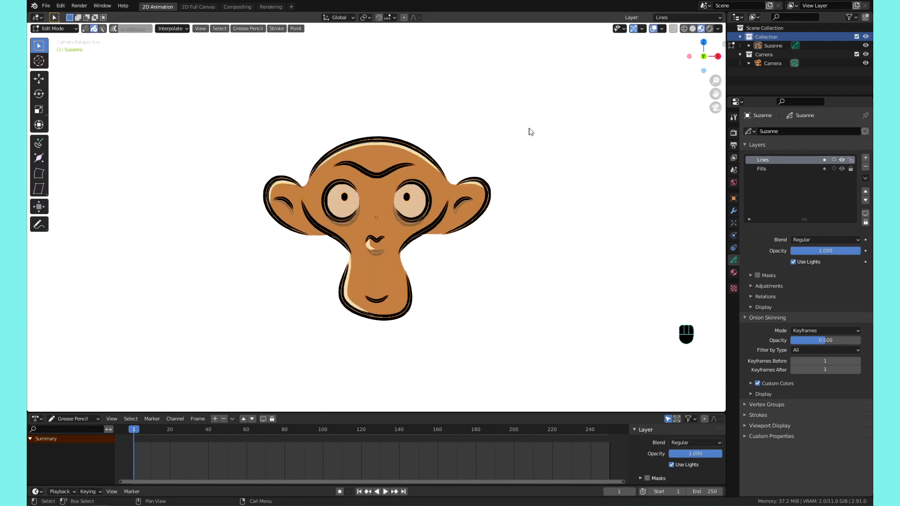
{"action": "key", "text": "Tab"}
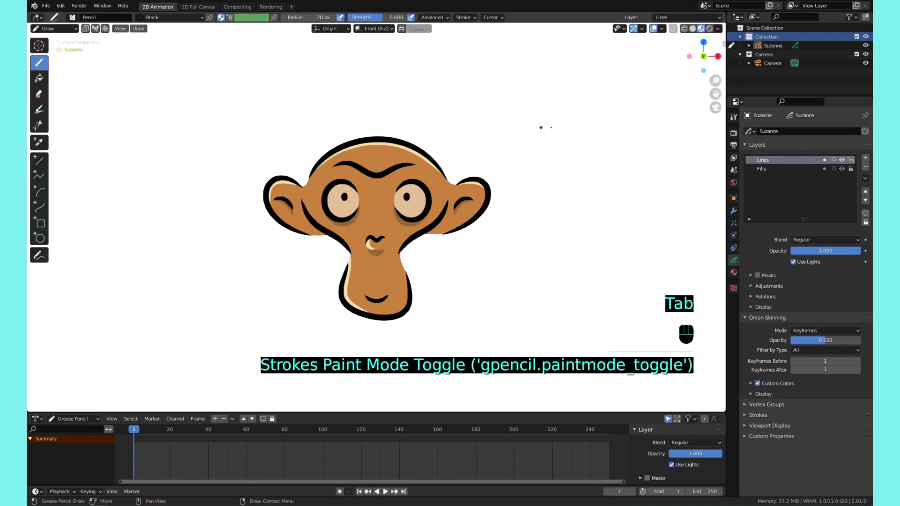
- Alternate the active layer between Fills and Lines in the layer list with autolock on, finishing on Lines
{"action": "left_click", "coordinate": [765, 168]}
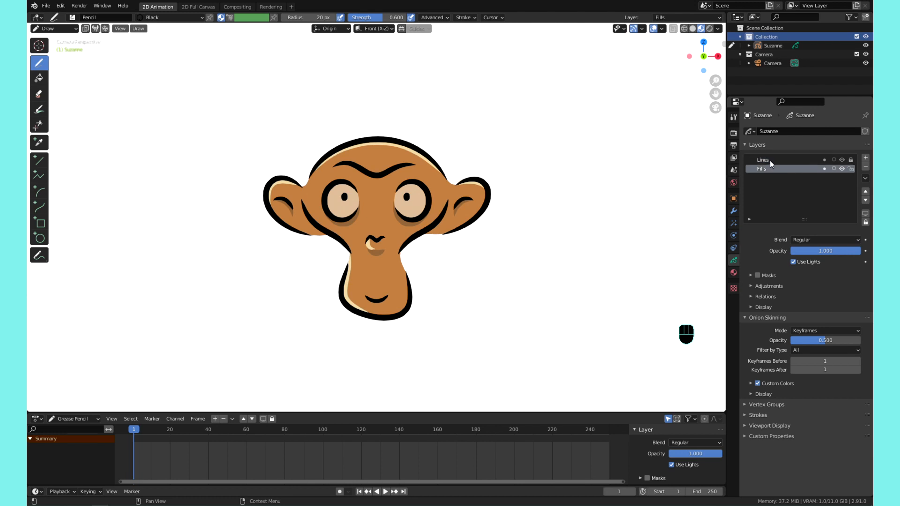
{"action": "left_click", "coordinate": [770, 160]}
{"action": "left_click", "coordinate": [769, 166]}
{"action": "left_click", "coordinate": [769, 161]}
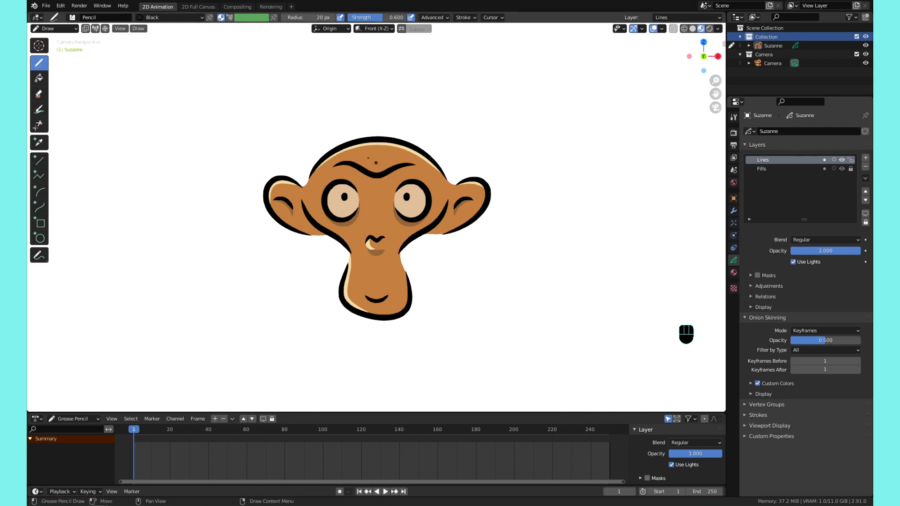
- Return to Object Mode, add a point light at the monkey's centre and move it along the global Y axis
{"action": "left_click", "coordinate": [54, 28]}
{"action": "left_click", "coordinate": [50, 36]}
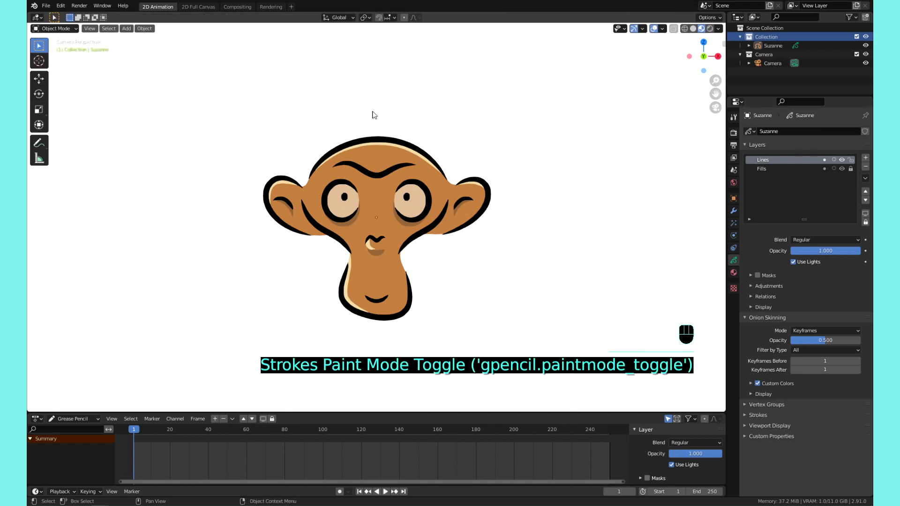
{"action": "key", "text": "shift+a"}
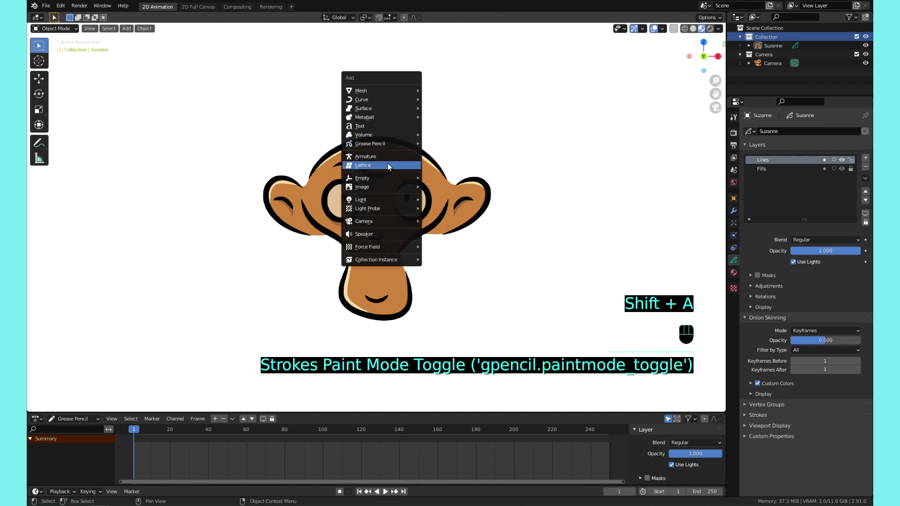
{"action": "mouse_move", "coordinate": [382, 199]}
{"action": "left_click", "coordinate": [439, 196]}
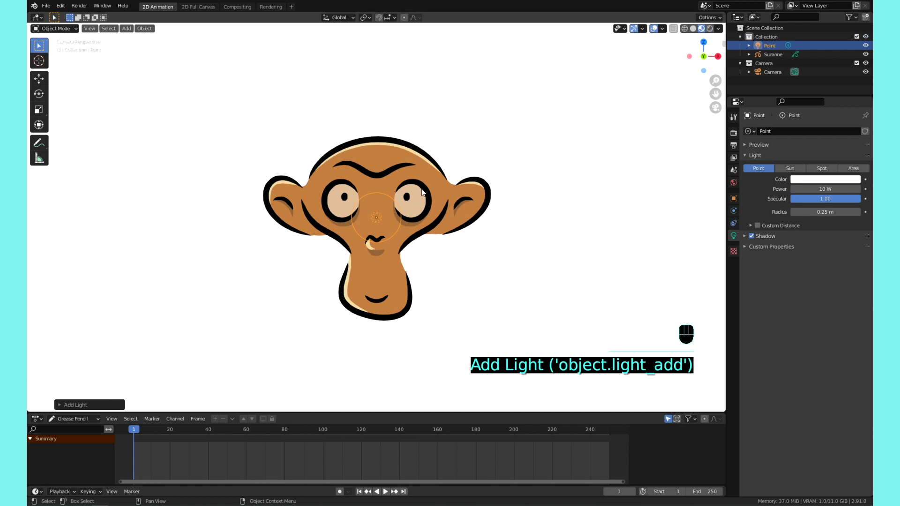
{"action": "key", "text": "g"}
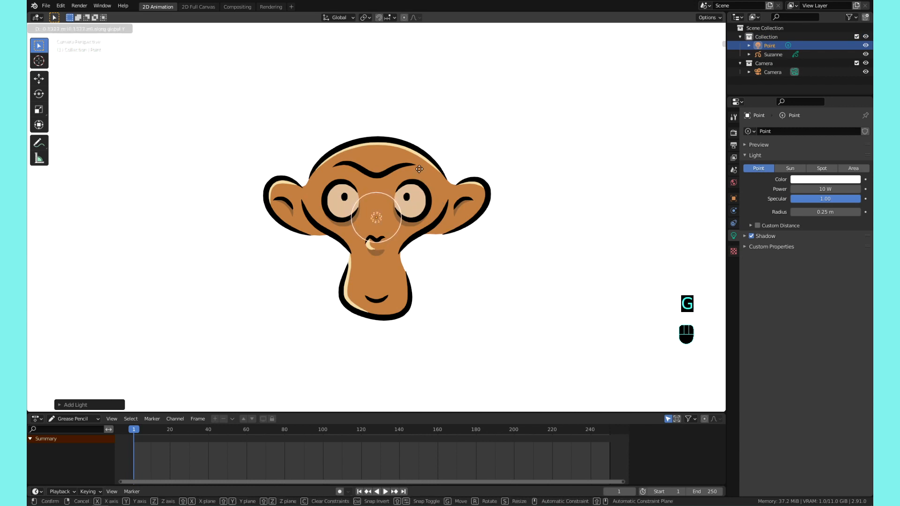
{"action": "left_click", "coordinate": [414, 172]}
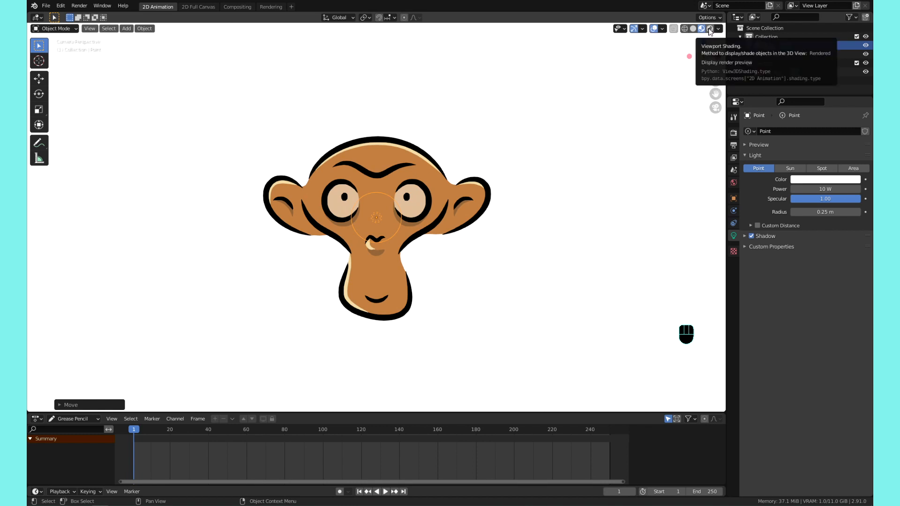
- Switch the viewport to Rendered shading and tint the point light purple
{"action": "key", "text": "z"}
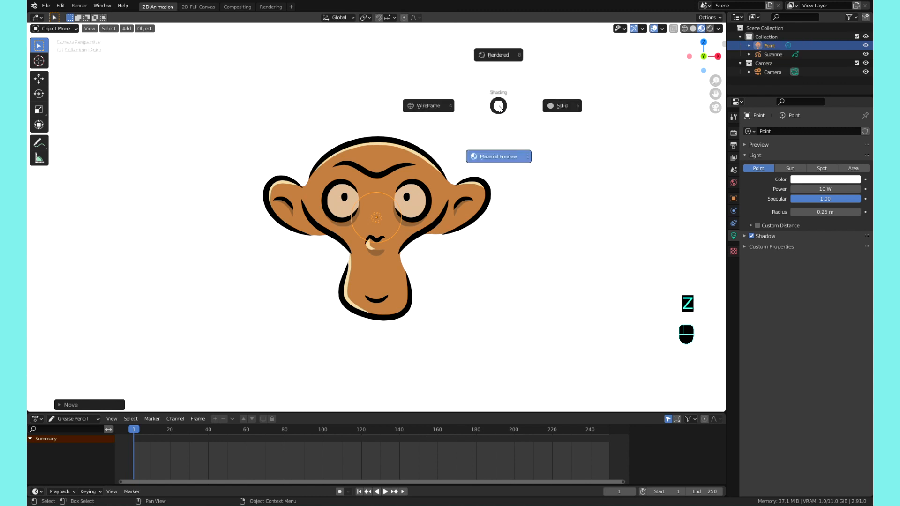
{"action": "left_click", "coordinate": [508, 67]}
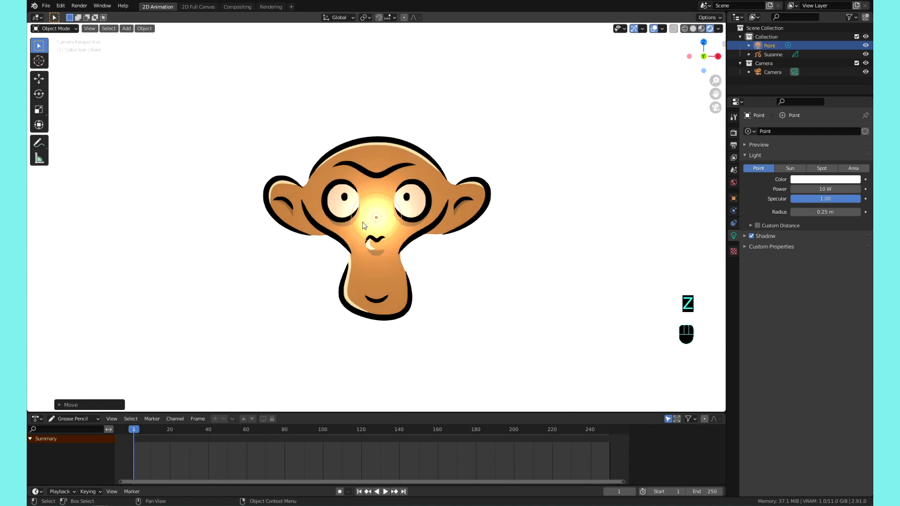
{"action": "left_click", "coordinate": [803, 180]}
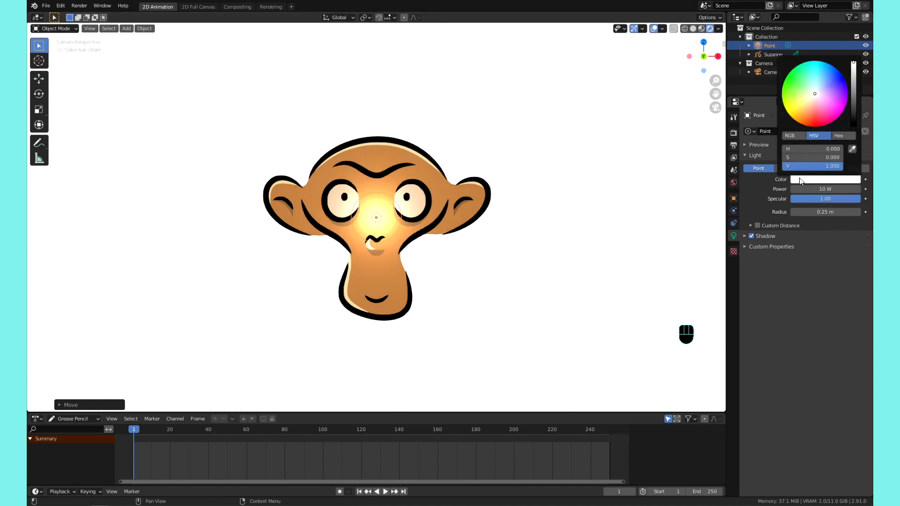
{"action": "mouse_move", "coordinate": [814, 103]}
{"action": "left_mouse_down"}
{"action": "mouse_move", "coordinate": [807, 104]}
{"action": "mouse_move", "coordinate": [816, 65]}
{"action": "mouse_move", "coordinate": [813, 92]}
{"action": "mouse_move", "coordinate": [792, 88]}
{"action": "mouse_move", "coordinate": [827, 117]}
{"action": "mouse_move", "coordinate": [839, 103]}
{"action": "left_mouse_up"}
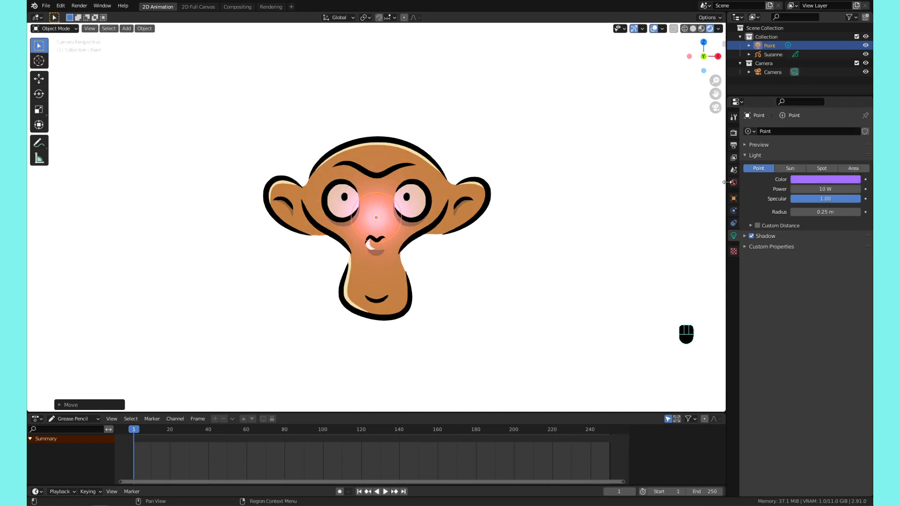
- Toggle Use Lights off and on repeatedly for Suzanne's Fills layer, leaving it enabled
{"action": "left_click", "coordinate": [766, 55]}
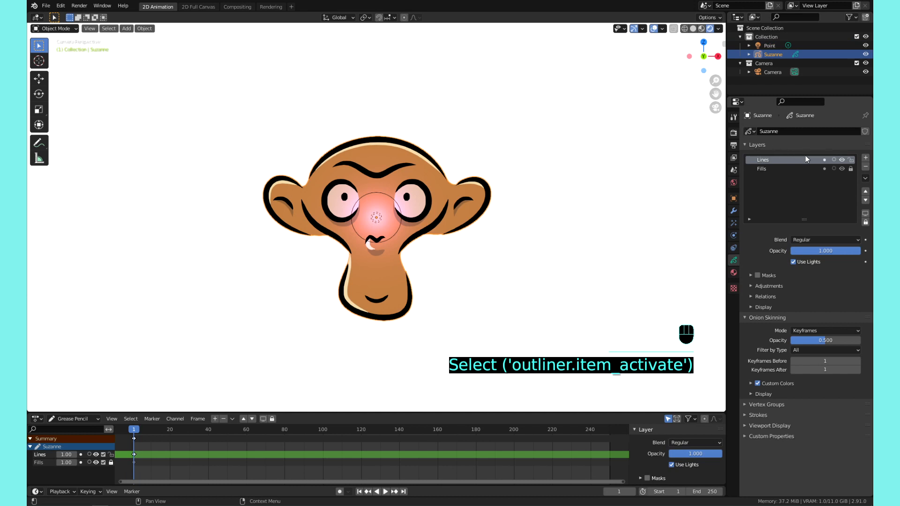
{"action": "left_click", "coordinate": [801, 168]}
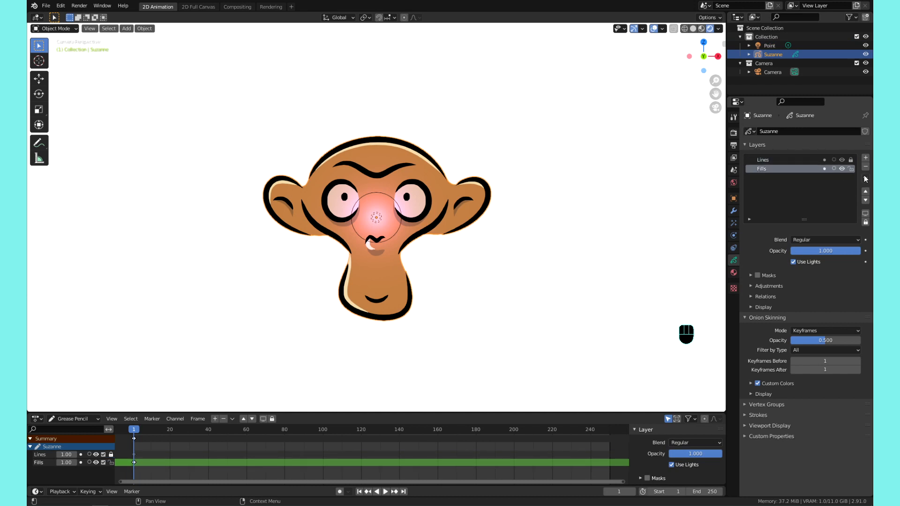
{"action": "left_click", "coordinate": [793, 263]}
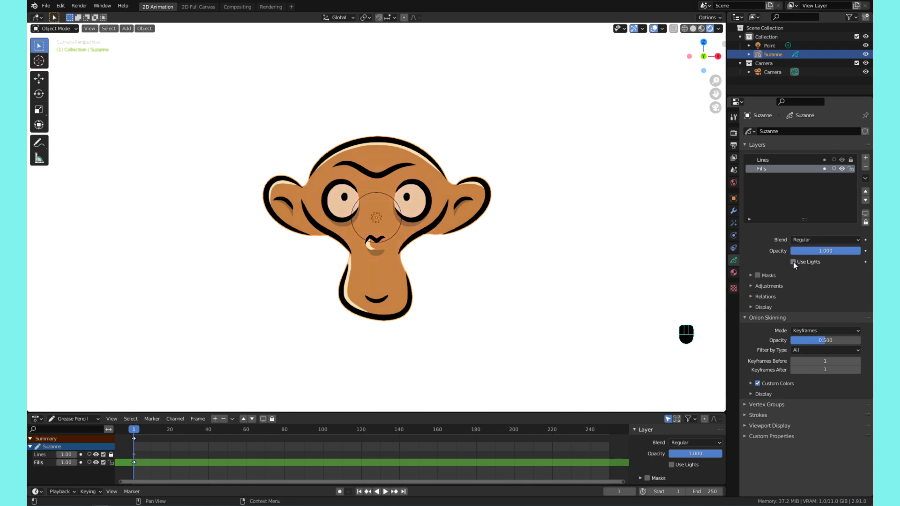
{"action": "left_click", "coordinate": [793, 262]}
{"action": "left_click", "coordinate": [793, 262]}
{"action": "left_click", "coordinate": [793, 261]}
{"action": "left_click", "coordinate": [793, 262]}
{"action": "left_click", "coordinate": [794, 262]}
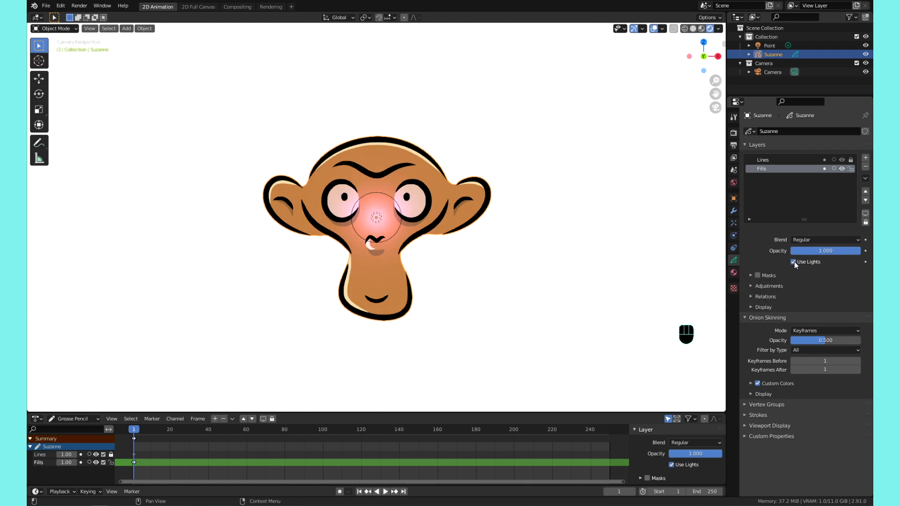
- Delete the point light from the scene
{"action": "left_click", "coordinate": [769, 46]}
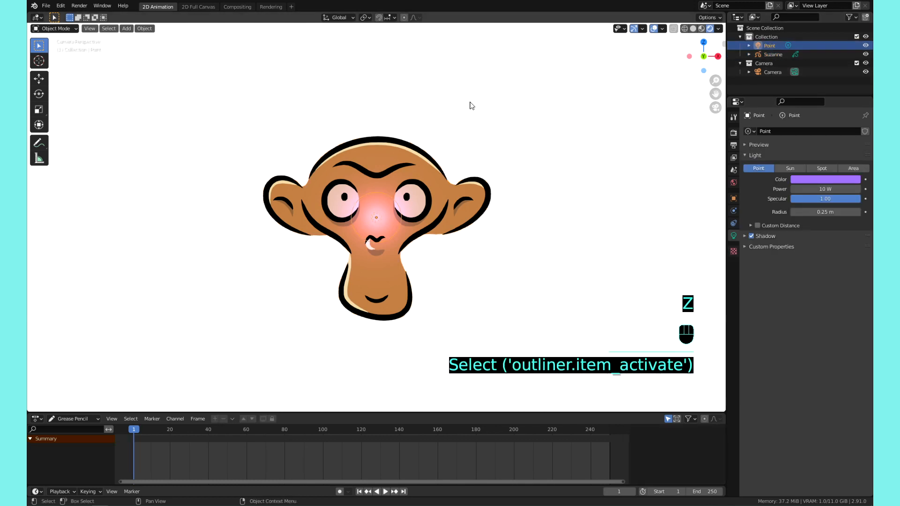
{"action": "key", "text": "z"}
{"action": "key", "text": "x"}
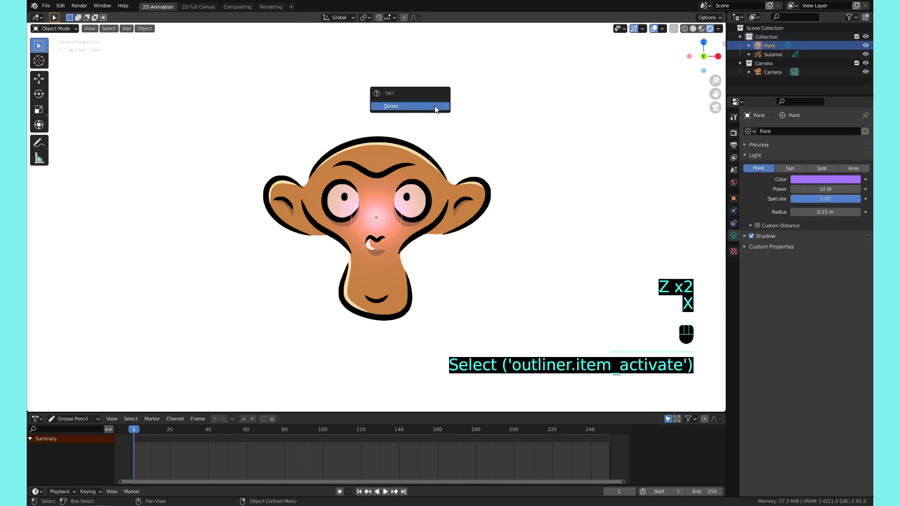
{"action": "left_click", "coordinate": [436, 107]}
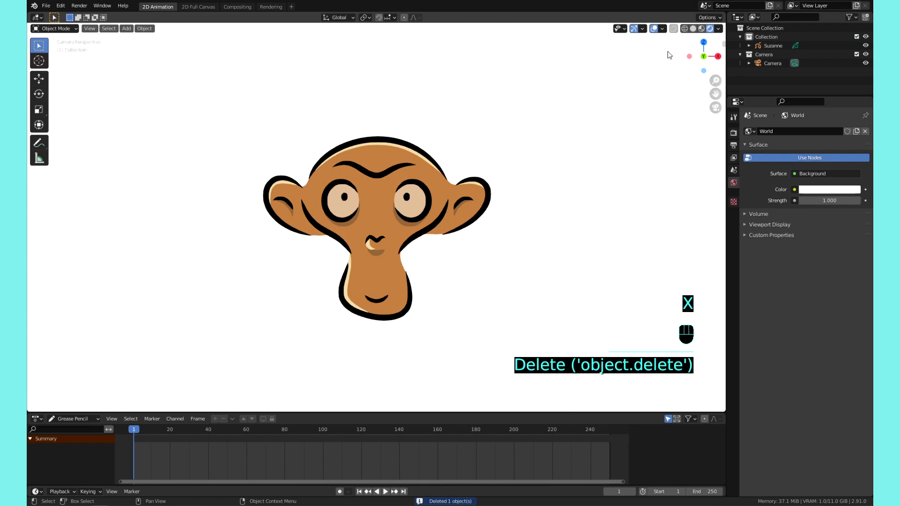
- Switch the viewport to Wireframe shading, and select and deselect the Suzanne drawing to compare its outlines
{"action": "left_click", "coordinate": [686, 29]}
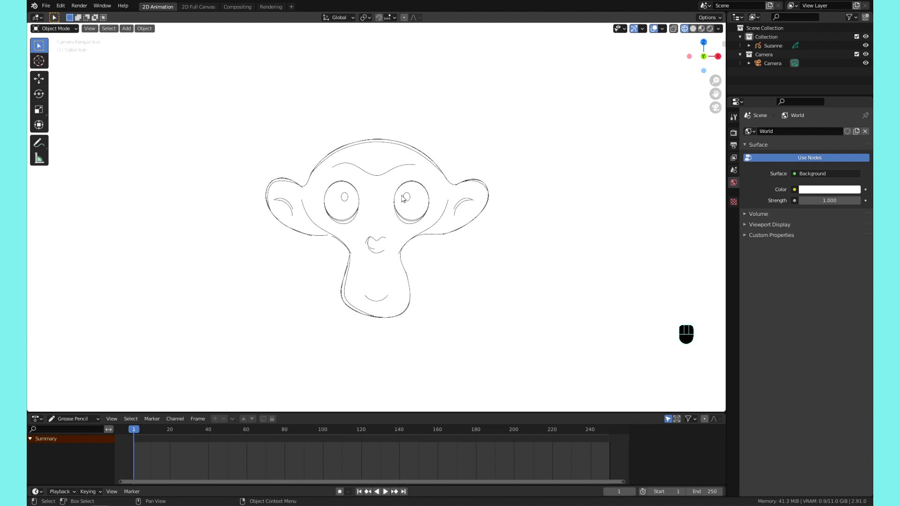
{"action": "left_click", "coordinate": [359, 145]}
{"action": "scroll", "coordinate": [531, 162], "scroll_direction": "down", "scroll_amount": 2}
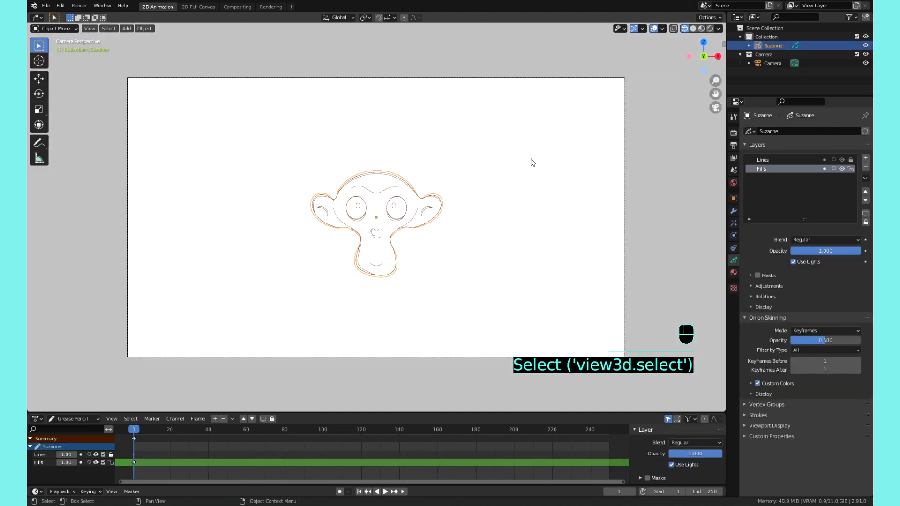
{"action": "scroll", "coordinate": [464, 182], "scroll_direction": "up", "scroll_amount": 6}
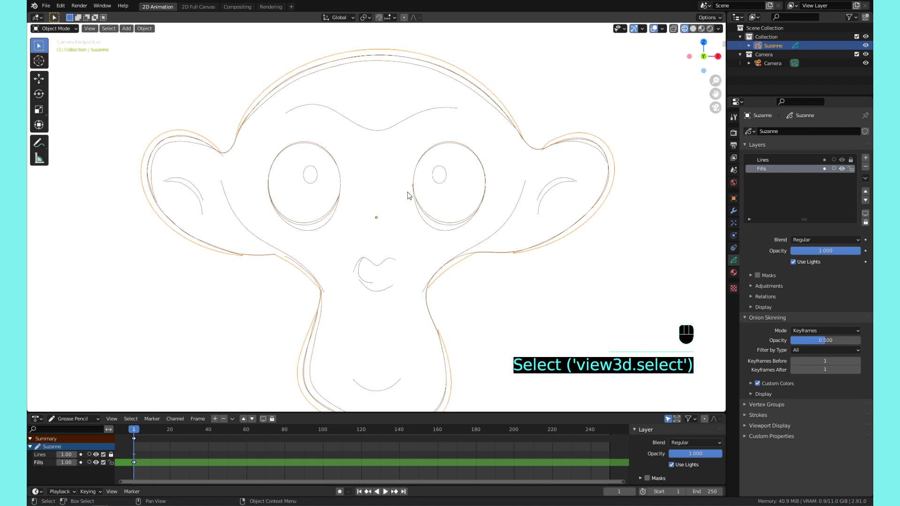
{"action": "left_click", "coordinate": [532, 124]}
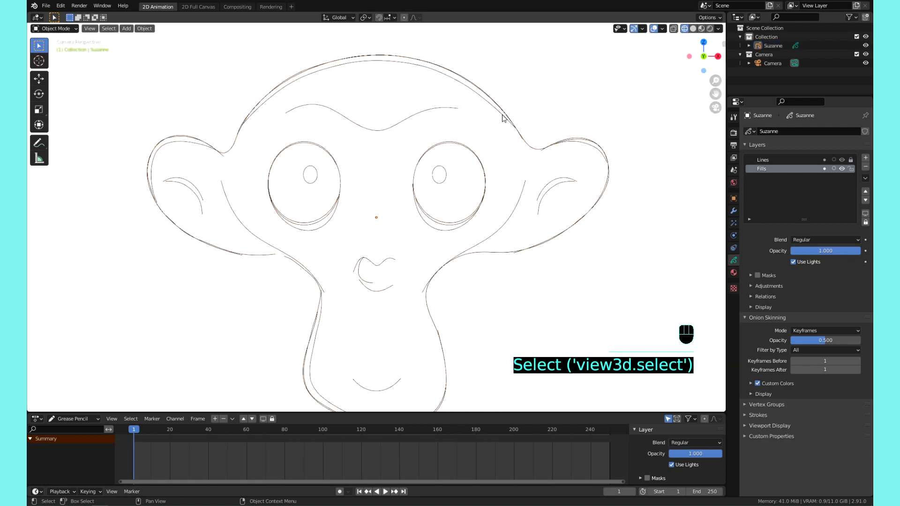
{"action": "scroll", "coordinate": [501, 123], "scroll_direction": "down", "scroll_amount": 1}
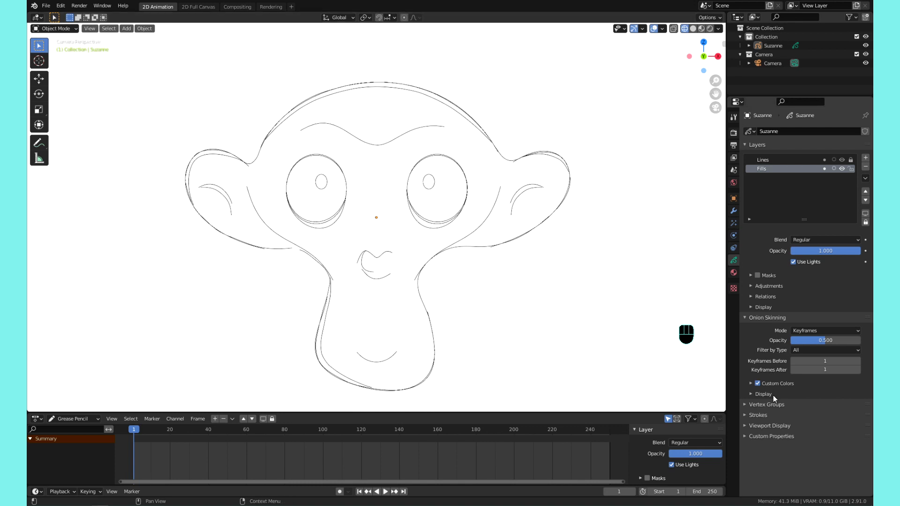
- Set Suzanne's Edit Line Color to bright green with alpha 1.000 and test it by selecting and deselecting the drawing
{"action": "left_click", "coordinate": [778, 427]}
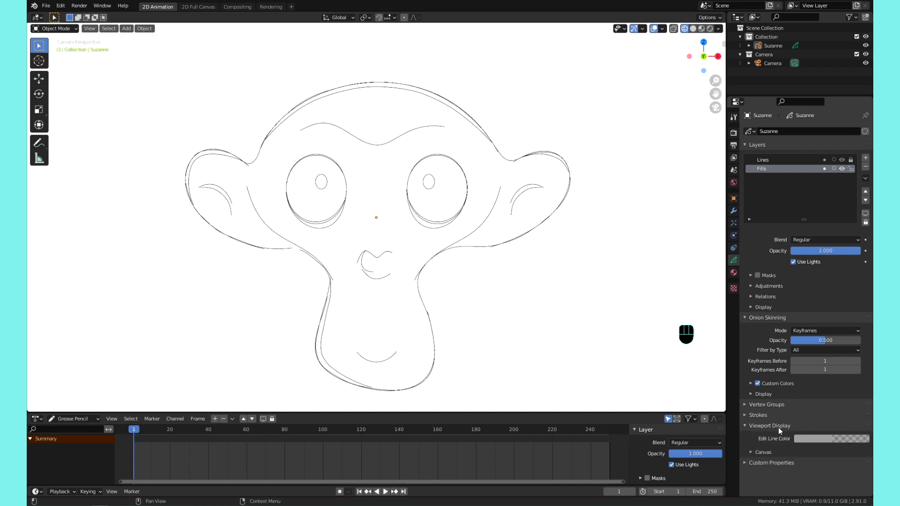
{"action": "left_click", "coordinate": [810, 440]}
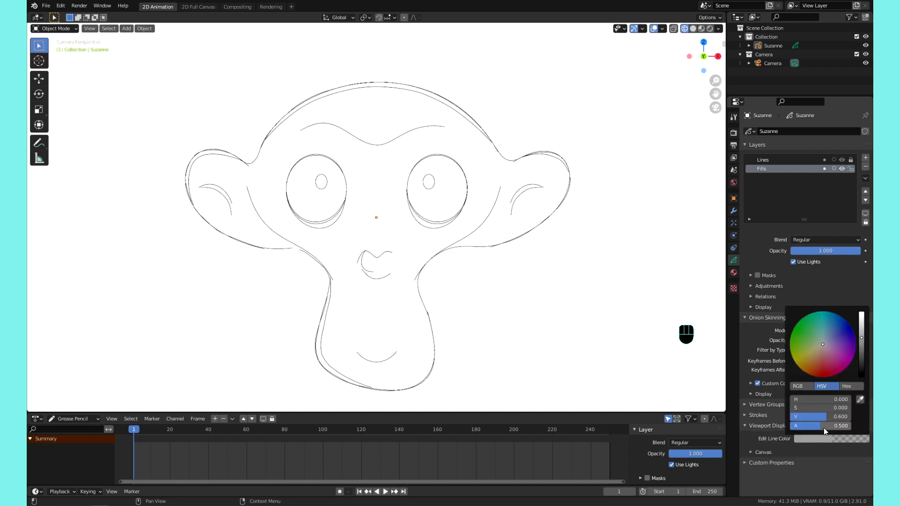
{"action": "left_click_drag", "start_coordinate": [823, 427], "coordinate": [853, 427]}
{"action": "left_click_drag", "start_coordinate": [823, 345], "coordinate": [793, 342]}
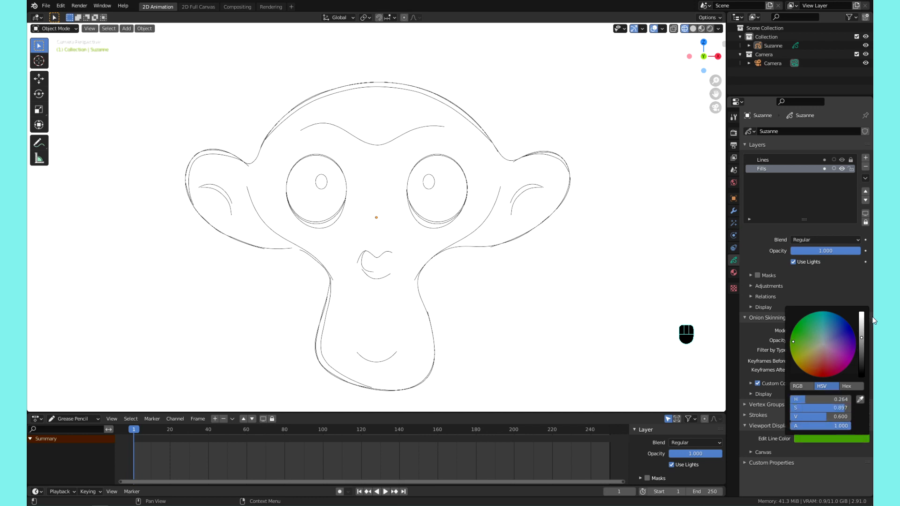
{"action": "left_click_drag", "start_coordinate": [862, 325], "coordinate": [861, 310]}
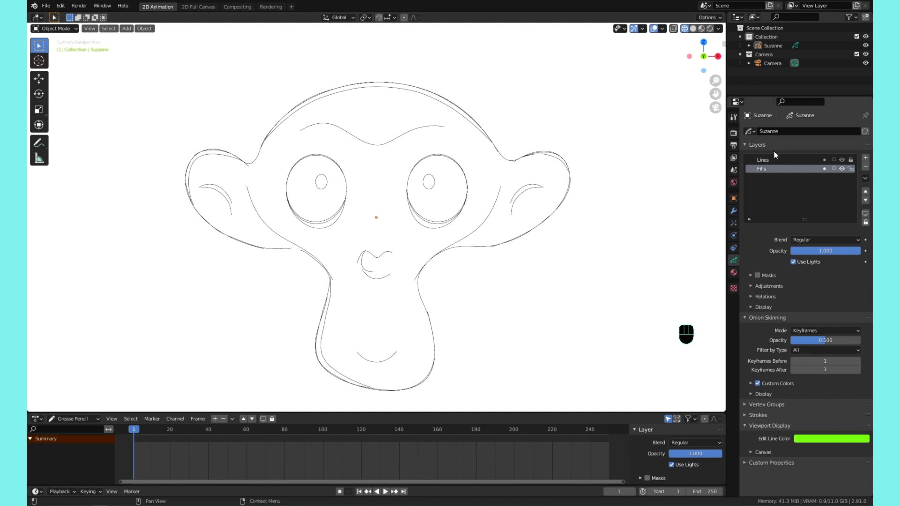
{"action": "left_click", "coordinate": [423, 183]}
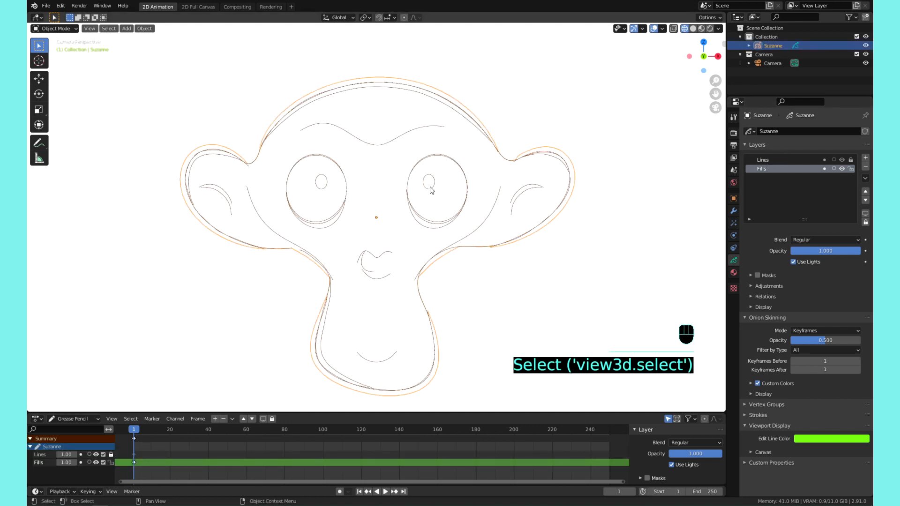
{"action": "left_click", "coordinate": [592, 87]}
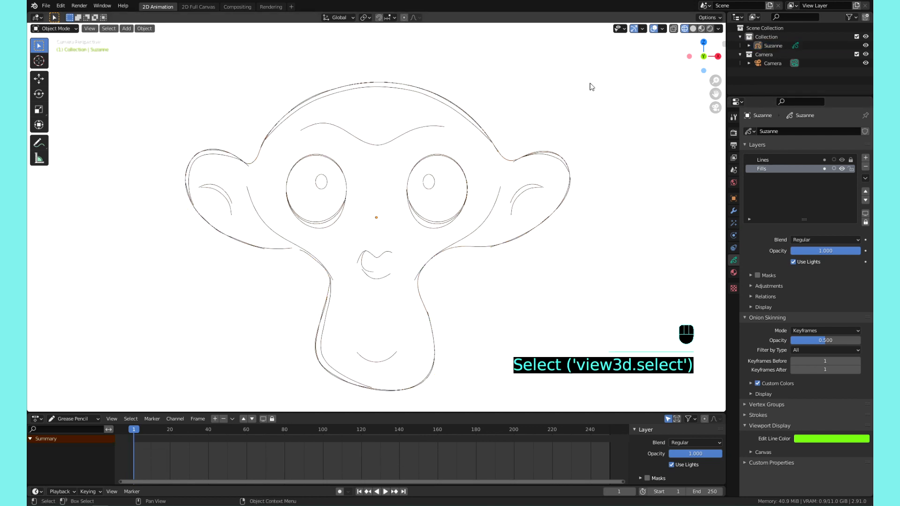
- Enter Edit Mode with the Lines layer active and set the Edit Line Color to fully opaque cyan
{"action": "left_click", "coordinate": [765, 160]}
{"action": "key", "text": "Tab"}
{"action": "scroll", "coordinate": [504, 314], "scroll_direction": "down", "scroll_amount": 2}
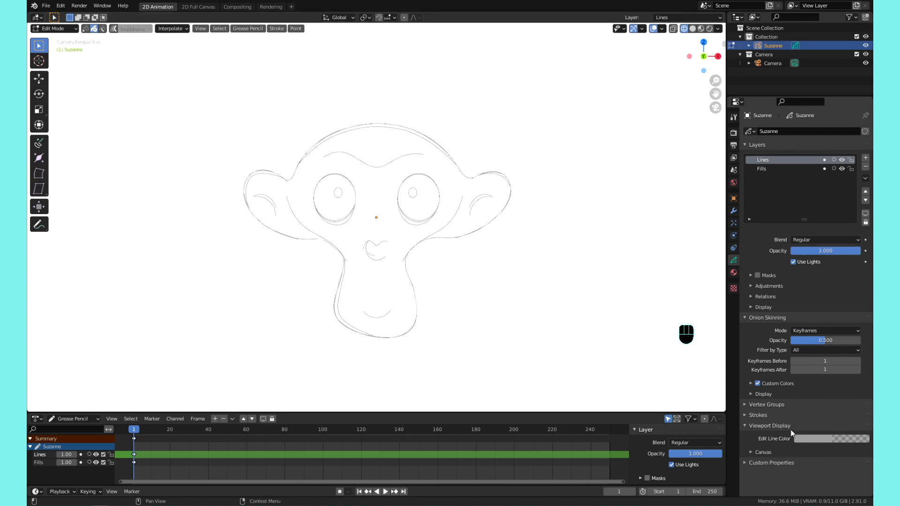
{"action": "left_click", "coordinate": [810, 439]}
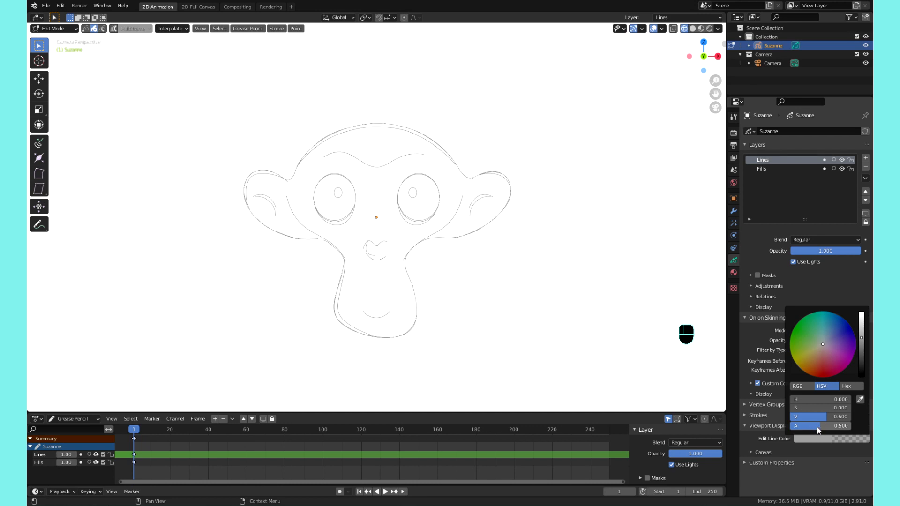
{"action": "left_click_drag", "start_coordinate": [815, 427], "coordinate": [849, 426]}
{"action": "mouse_move", "coordinate": [823, 345]}
{"action": "left_mouse_down"}
{"action": "mouse_move", "coordinate": [827, 312]}
{"action": "mouse_move", "coordinate": [861, 313]}
{"action": "left_mouse_up"}
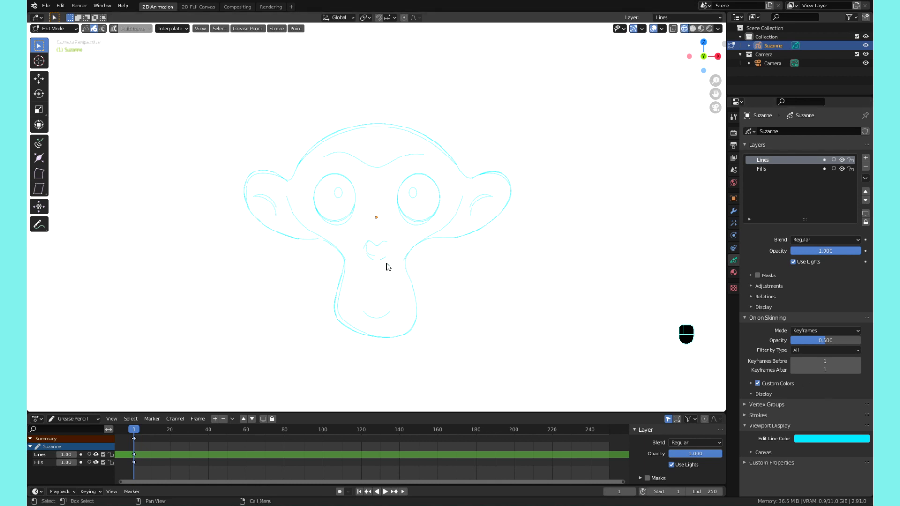
- Change Suzanne's Edit Line Color to near-white and darken it to black
{"action": "scroll", "coordinate": [387, 265], "scroll_direction": "up", "scroll_amount": 1}
{"action": "left_click", "coordinate": [832, 438]}
{"action": "left_click", "coordinate": [822, 343]}
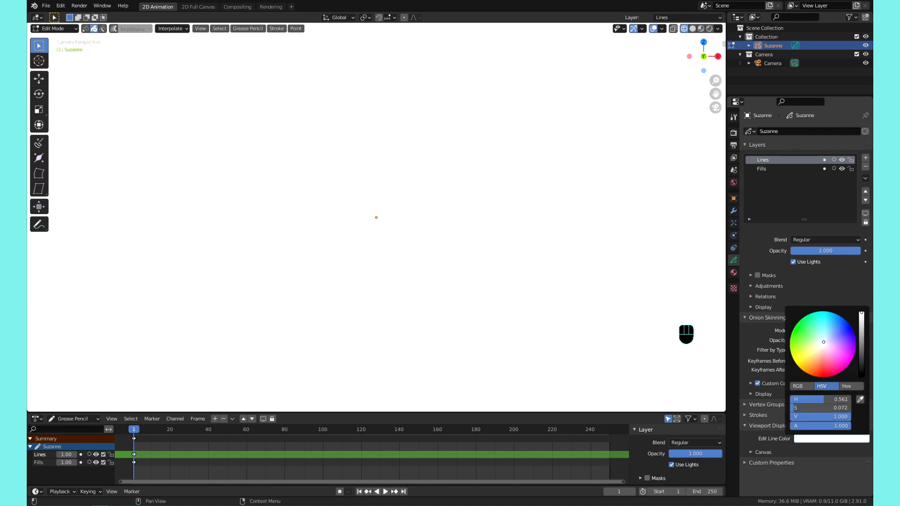
{"action": "left_click", "coordinate": [861, 370]}
{"action": "left_click", "coordinate": [862, 374]}
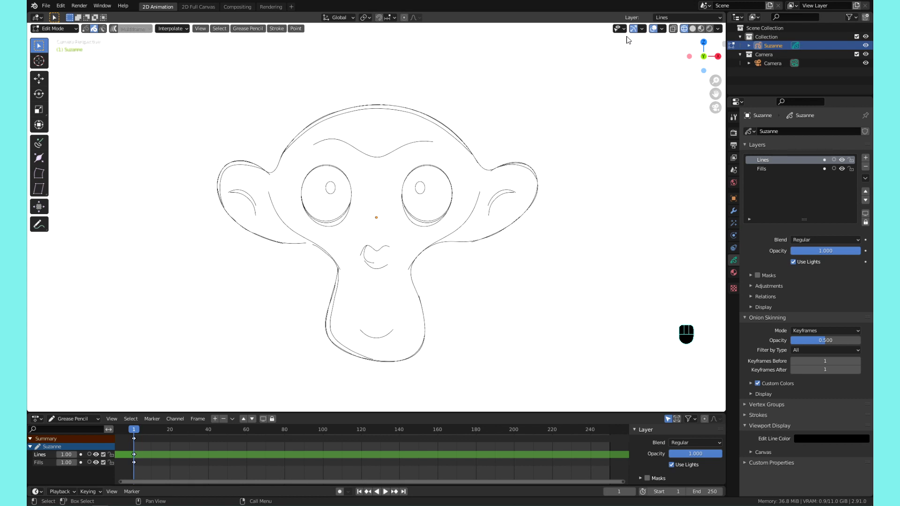
- Enable the Canvas grid in the Edit Grease Pencil viewport overlays
{"action": "left_click", "coordinate": [641, 29]}
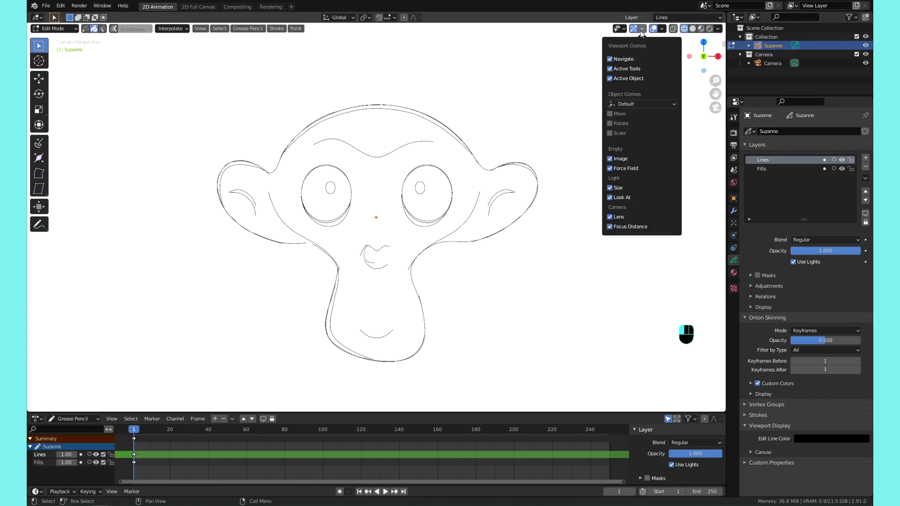
{"action": "left_click", "coordinate": [665, 30]}
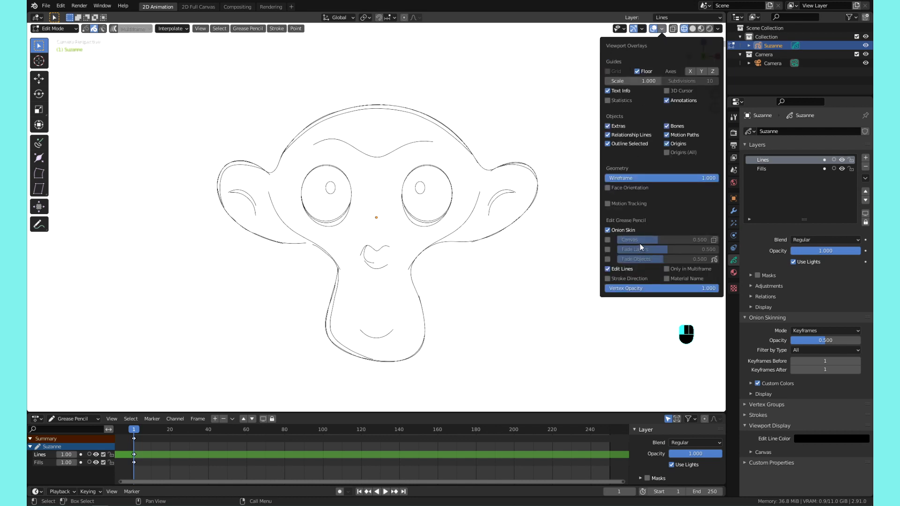
{"action": "left_click", "coordinate": [608, 240]}
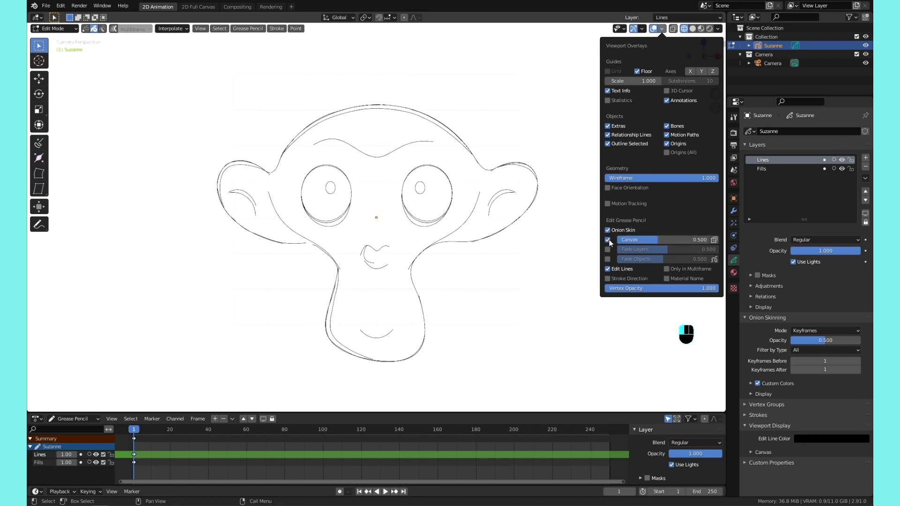
- Examine the canvas grid around the monkey from several angles and distances, and return to the camera view
{"action": "middle_click_drag", "start_coordinate": [510, 134], "coordinate": [553, 139]}
{"action": "middle_click_drag", "start_coordinate": [553, 138], "coordinate": [485, 185], "text": "shift"}
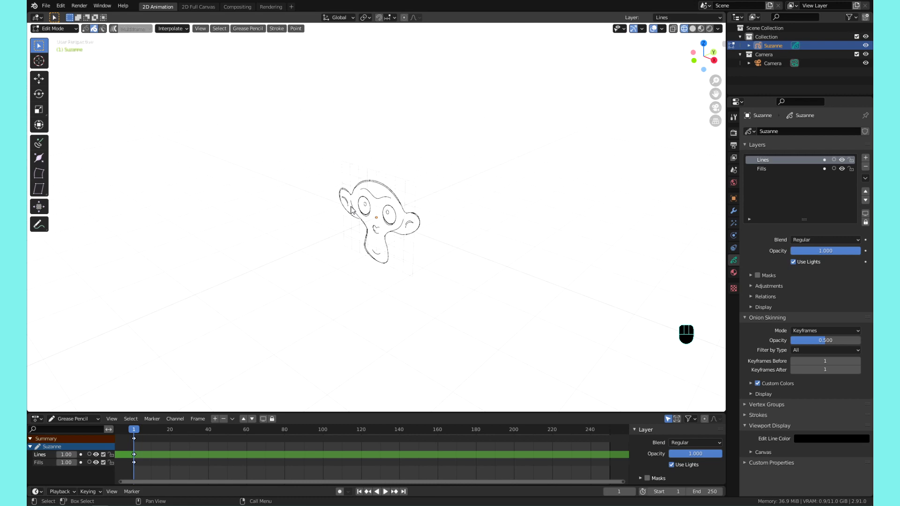
{"action": "scroll", "coordinate": [370, 199], "scroll_direction": "up", "scroll_amount": 6}
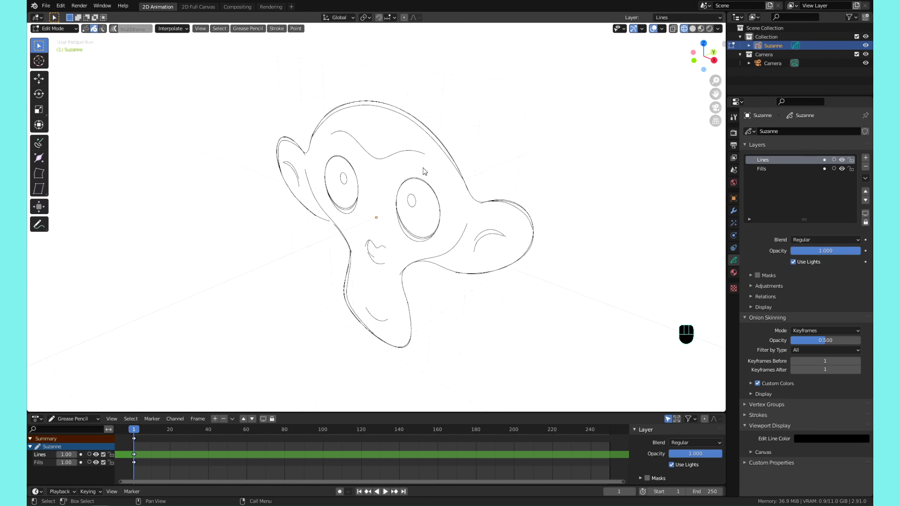
{"action": "mouse_move", "coordinate": [424, 170]}
{"action": "middle_mouse_down", "text": "shift"}
{"action": "mouse_move", "coordinate": [442, 215]}
{"action": "mouse_move", "coordinate": [374, 174]}
{"action": "mouse_move", "coordinate": [466, 157]}
{"action": "mouse_move", "coordinate": [521, 185]}
{"action": "mouse_move", "coordinate": [467, 205]}
{"action": "mouse_move", "coordinate": [461, 174]}
{"action": "middle_mouse_up", "text": "shift"}
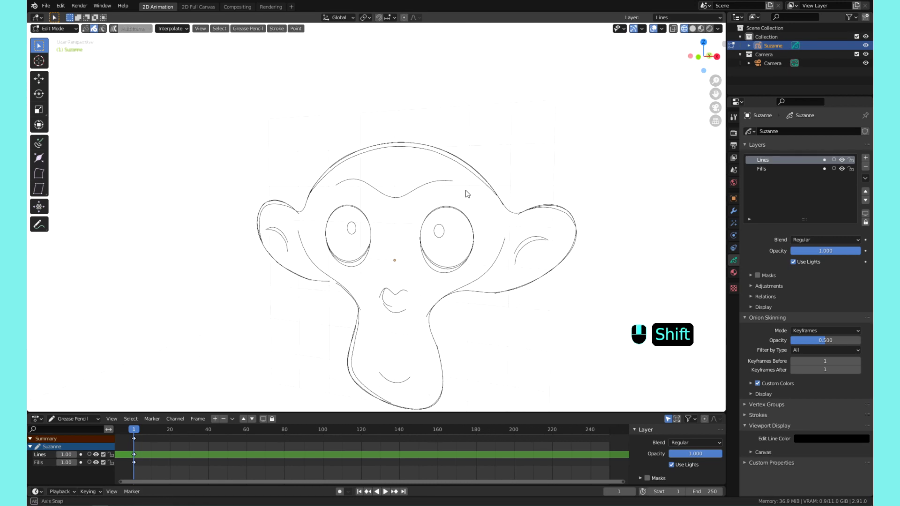
{"action": "scroll", "coordinate": [463, 177], "scroll_direction": "down", "scroll_amount": 4}
{"action": "scroll", "coordinate": [461, 193], "scroll_direction": "up", "scroll_amount": 3}
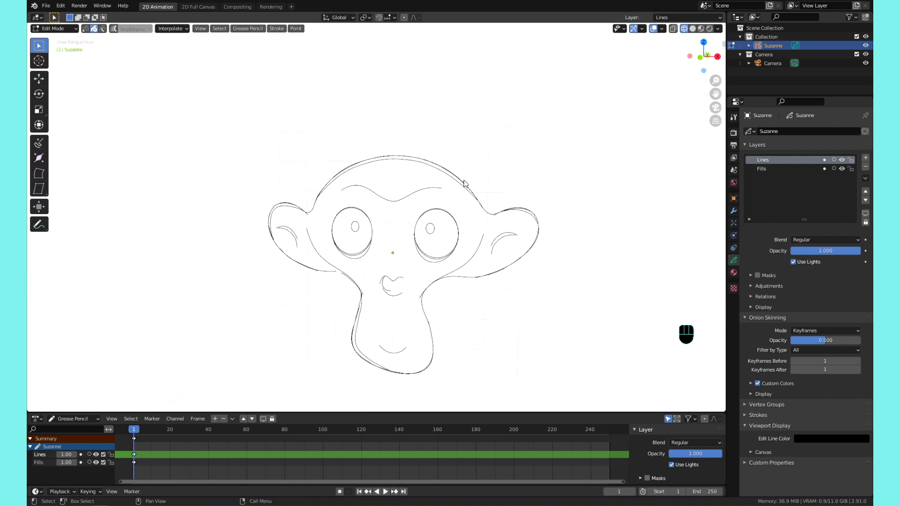
{"action": "key", "text": "KP_0"}
{"action": "middle_click_drag", "start_coordinate": [465, 224], "coordinate": [444, 228]}
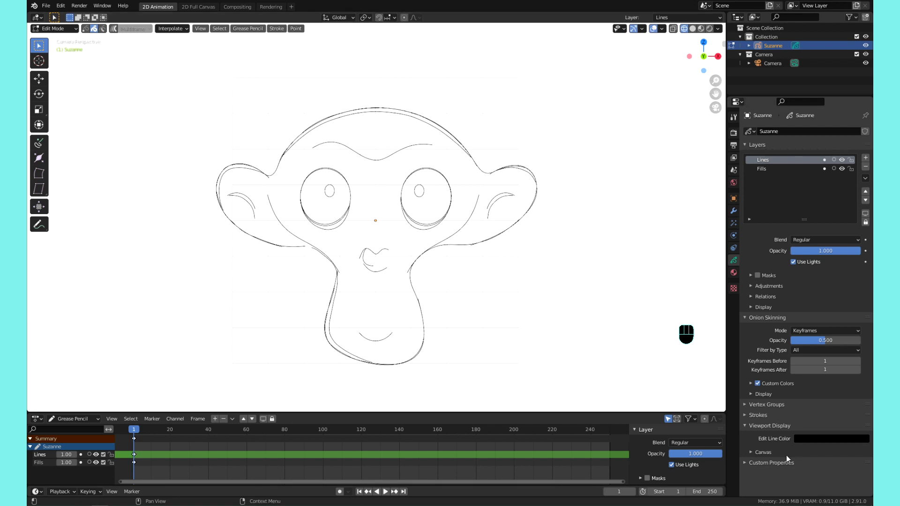
- Expand Suzanne's Canvas display settings and change the grid color to bright cyan, settling on red
{"action": "left_click", "coordinate": [753, 451]}
{"action": "scroll", "coordinate": [792, 441], "scroll_direction": "down", "scroll_amount": 1}
{"action": "scroll", "coordinate": [807, 441], "scroll_direction": "down", "scroll_amount": 1}
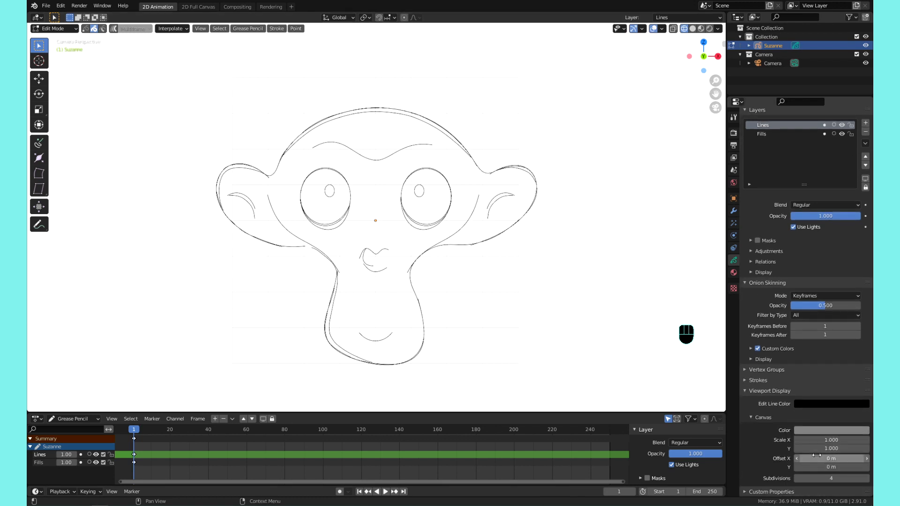
{"action": "left_click", "coordinate": [820, 430]}
{"action": "left_click_drag", "start_coordinate": [830, 348], "coordinate": [822, 314]}
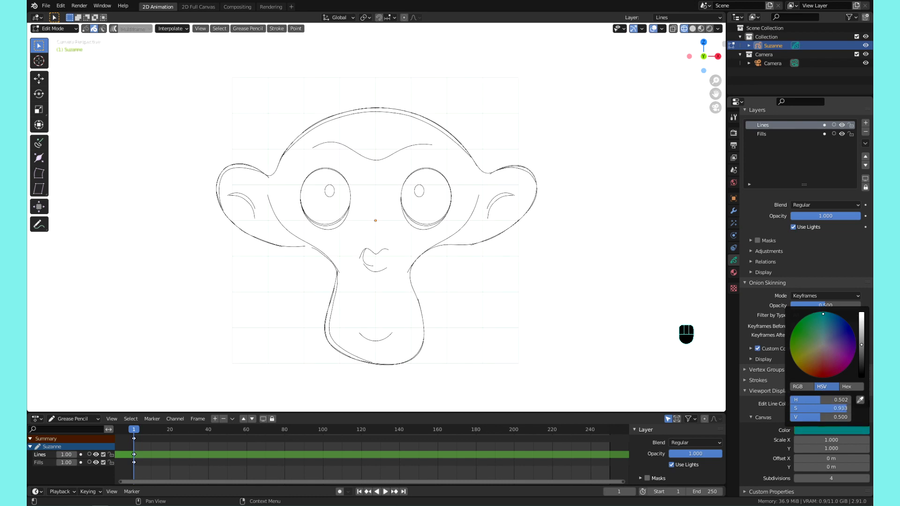
{"action": "left_click_drag", "start_coordinate": [817, 418], "coordinate": [850, 418]}
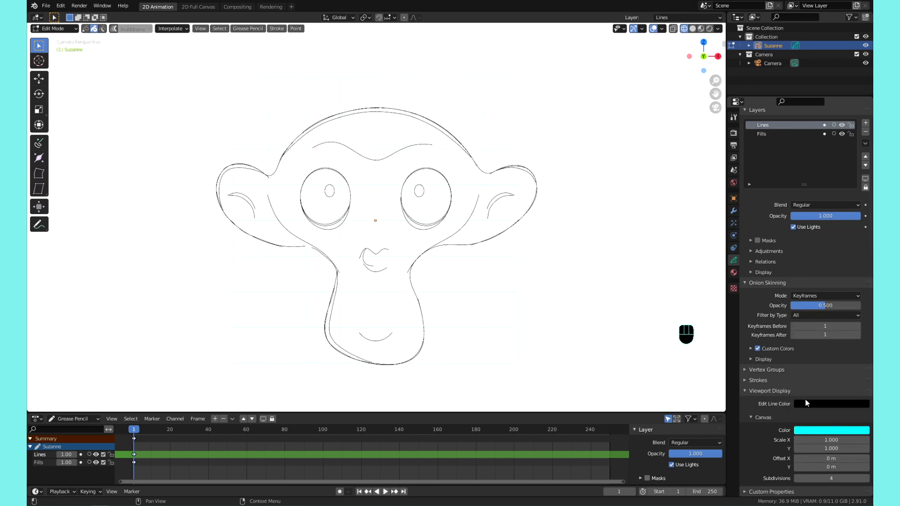
{"action": "left_click", "coordinate": [809, 430]}
{"action": "left_click", "coordinate": [825, 375]}
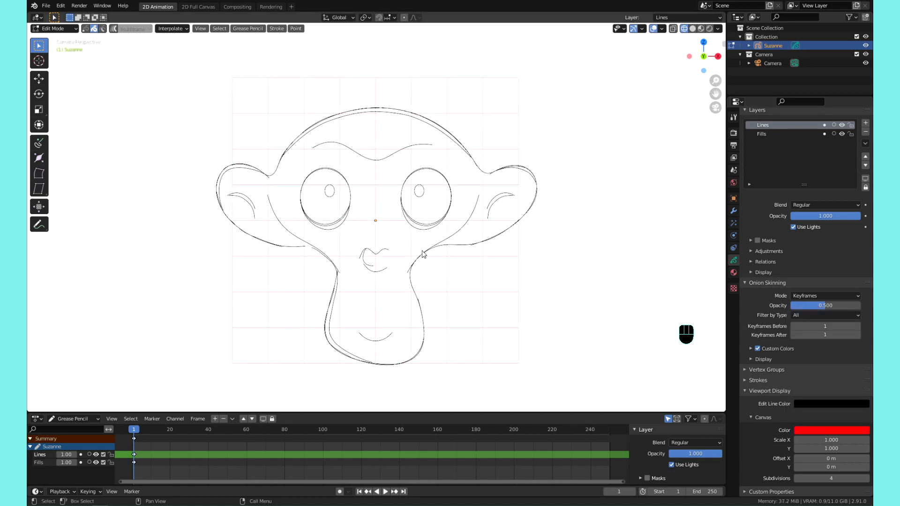
- Turn off the Canvas grid overlay and switch the viewport to solid shading
{"action": "left_click", "coordinate": [569, 211]}
{"action": "left_click", "coordinate": [662, 29]}
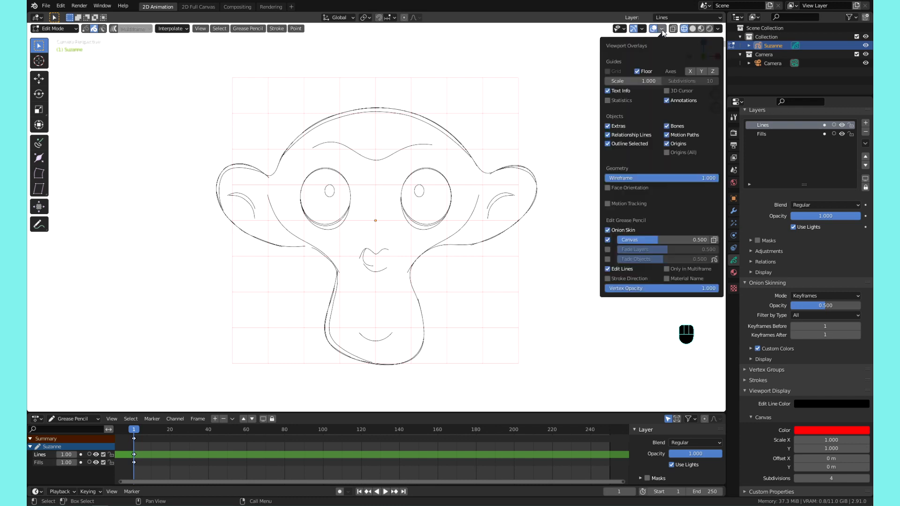
{"action": "left_click", "coordinate": [608, 240]}
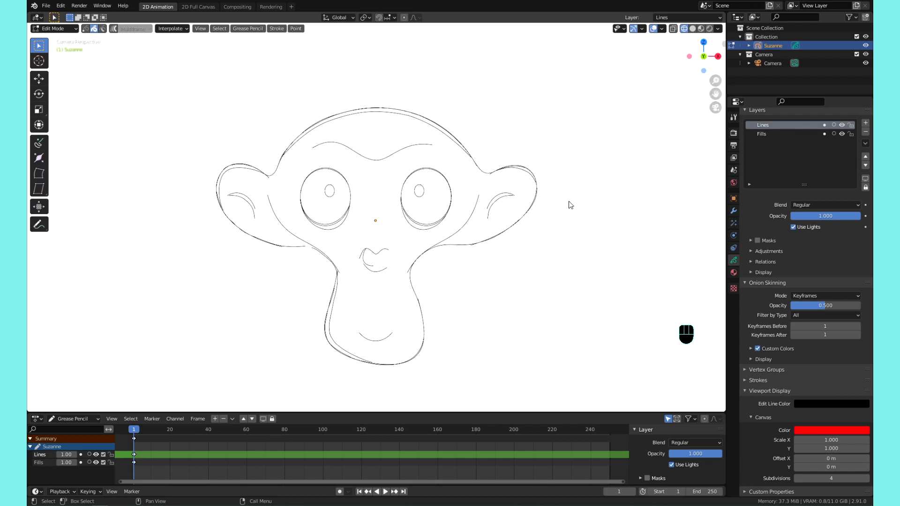
{"action": "left_click", "coordinate": [493, 177]}
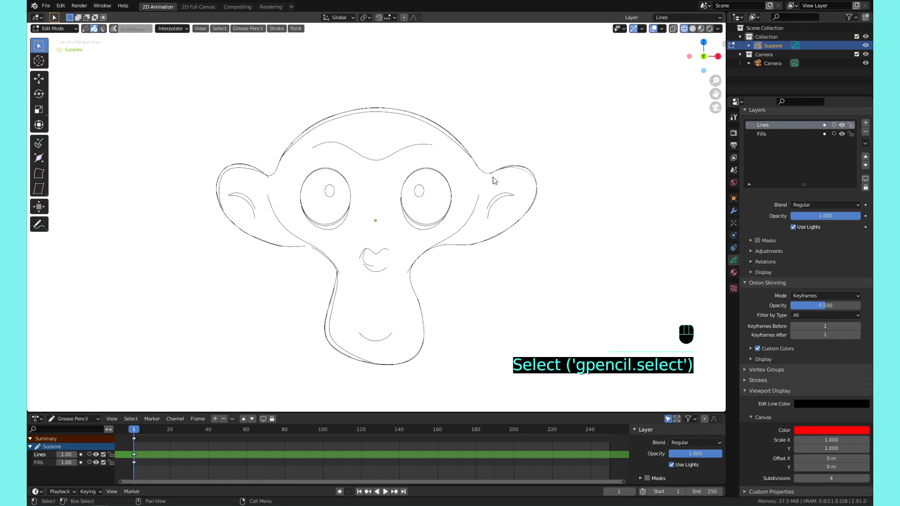
{"action": "left_click", "coordinate": [692, 28]}
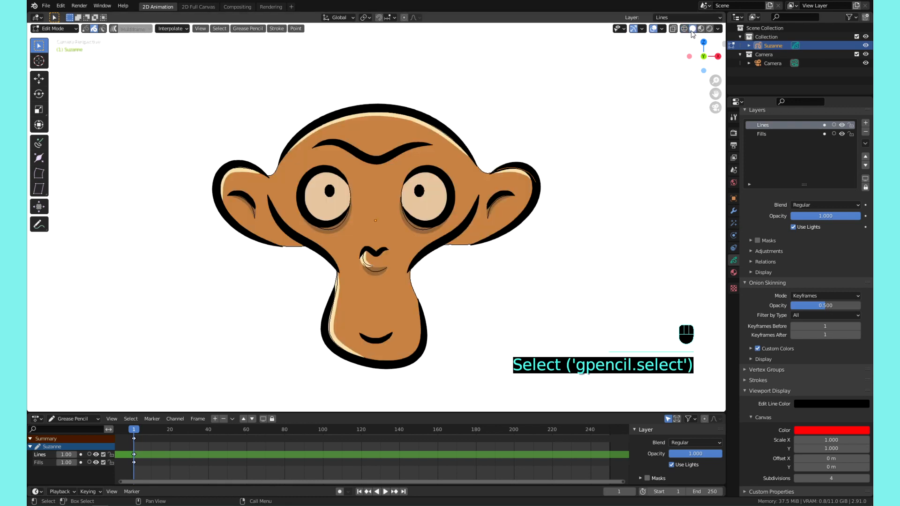
- Select the shadow strokes beneath both of the monkey's eyes and test the selection with a cancelled move
{"action": "left_click", "coordinate": [406, 196]}
{"action": "scroll", "coordinate": [409, 196], "scroll_direction": "up", "scroll_amount": 2}
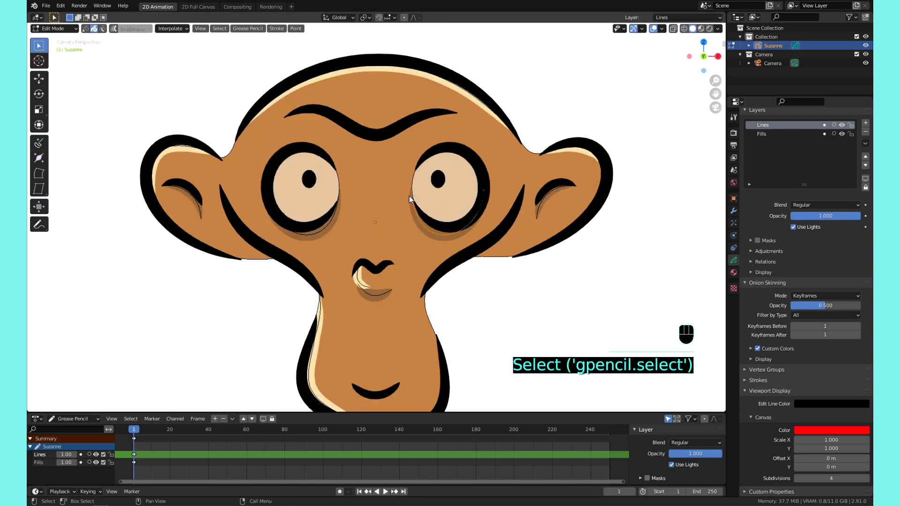
{"action": "left_click", "coordinate": [330, 219], "text": "shift"}
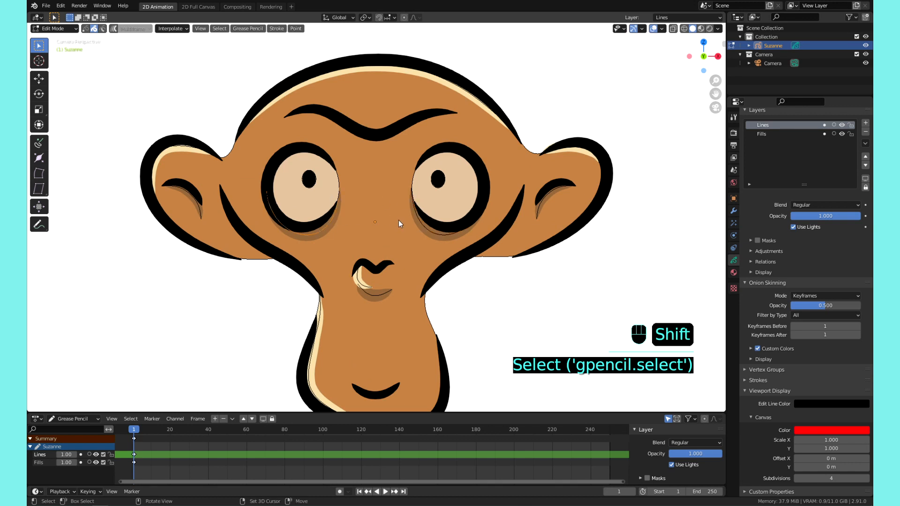
{"action": "left_click", "coordinate": [419, 219], "text": "shift"}
{"action": "key", "text": "g"}
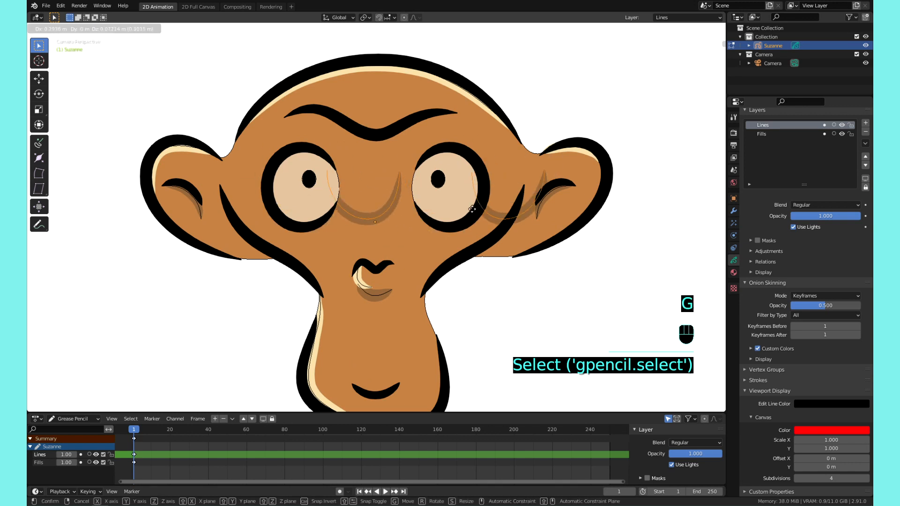
{"action": "right_click", "coordinate": [425, 206]}
- Add the black eye outlines and a pupil to the selection, checking it with cancelled moves
{"action": "left_click", "coordinate": [316, 155], "text": "shift"}
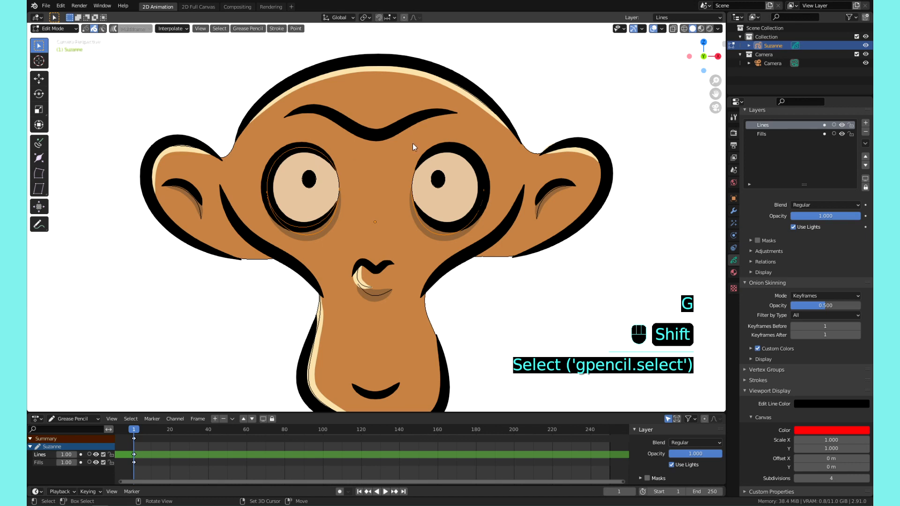
{"action": "key", "text": "g"}
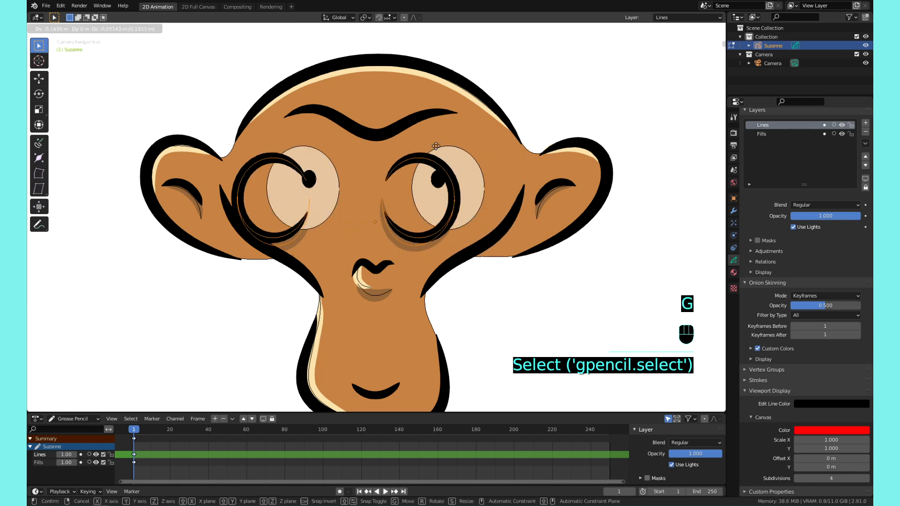
{"action": "right_click", "coordinate": [471, 151]}
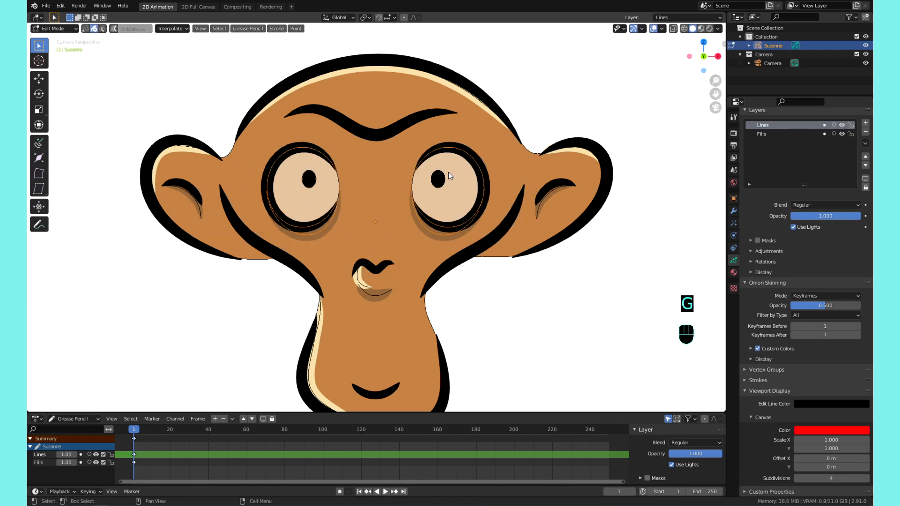
{"action": "left_click", "coordinate": [443, 177], "text": "shift"}
{"action": "key", "text": "g"}
{"action": "right_click", "coordinate": [450, 157]}
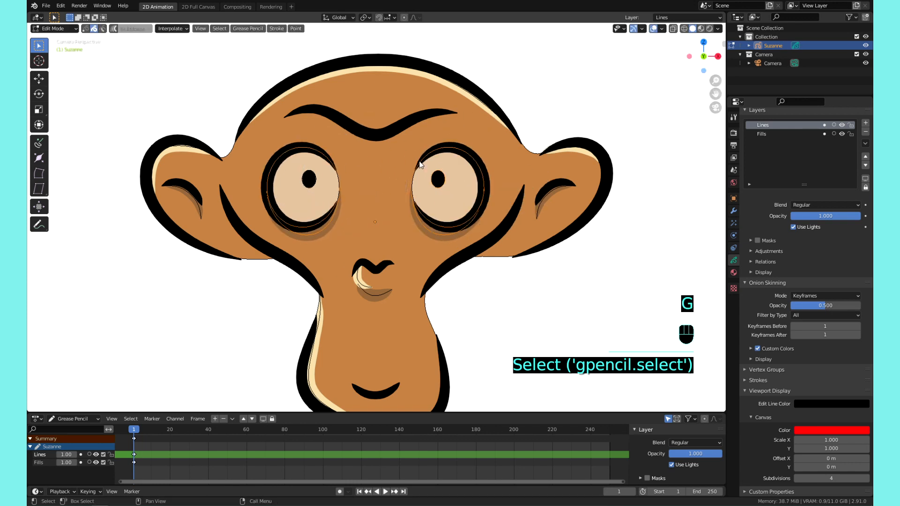
- Extend the selection to the light fills of both eyes and check it with a cancelled move
{"action": "left_click", "coordinate": [415, 179], "text": "shift"}
{"action": "left_click", "coordinate": [339, 185], "text": "shift"}
{"action": "key", "text": "g"}
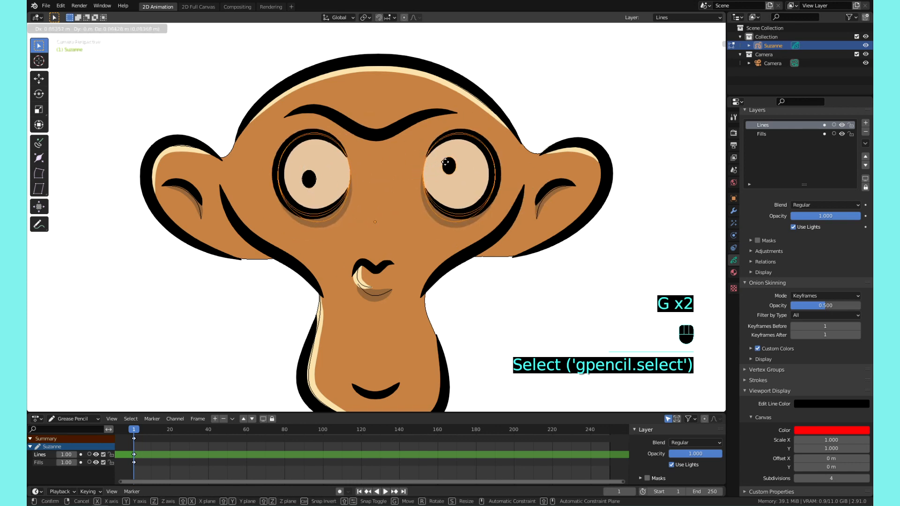
{"action": "right_click", "coordinate": [267, 187]}
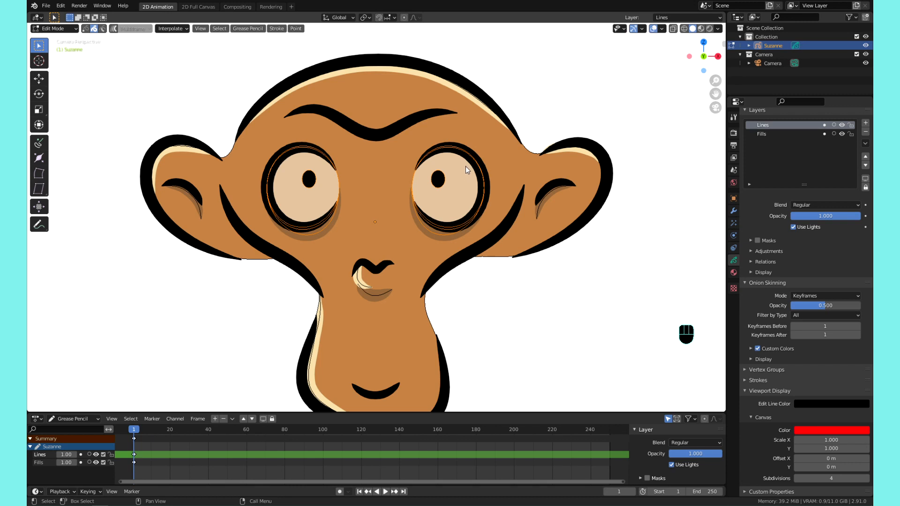
- Move the selected eye strokes to a new layer and name it Eyes
{"action": "key", "text": "m"}
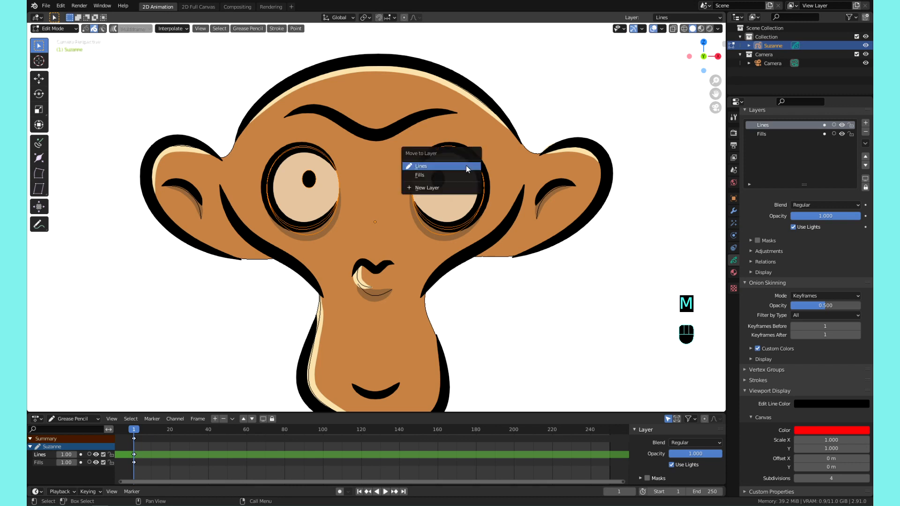
{"action": "left_click", "coordinate": [427, 188]}
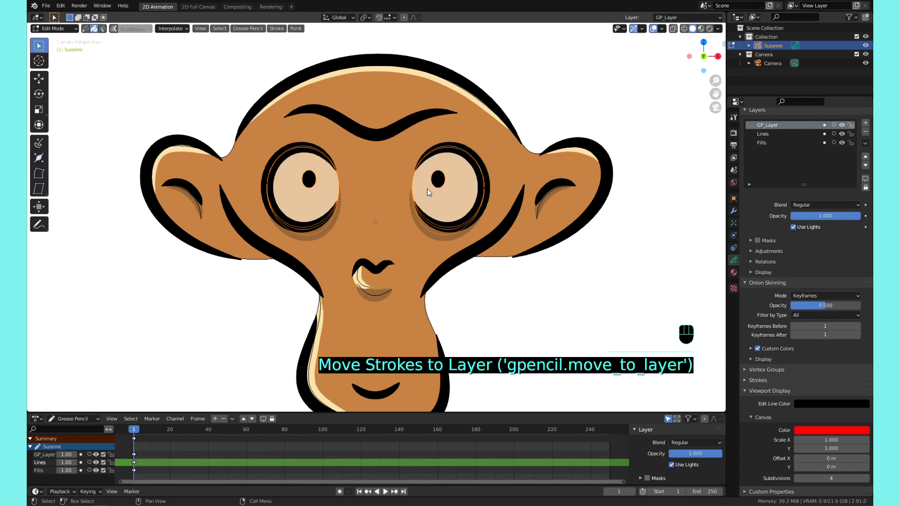
{"action": "left_click", "coordinate": [772, 125]}
{"action": "type", "text": "Eyes"}
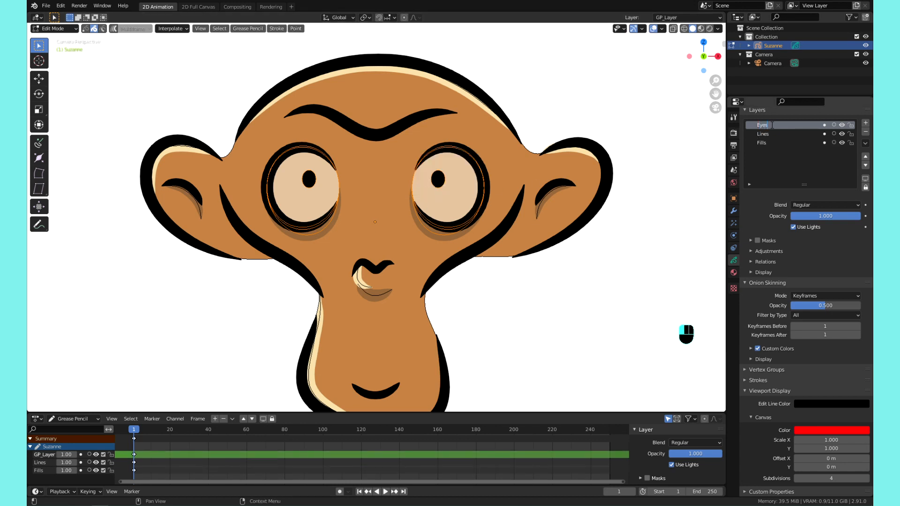
{"action": "key", "text": "Return"}
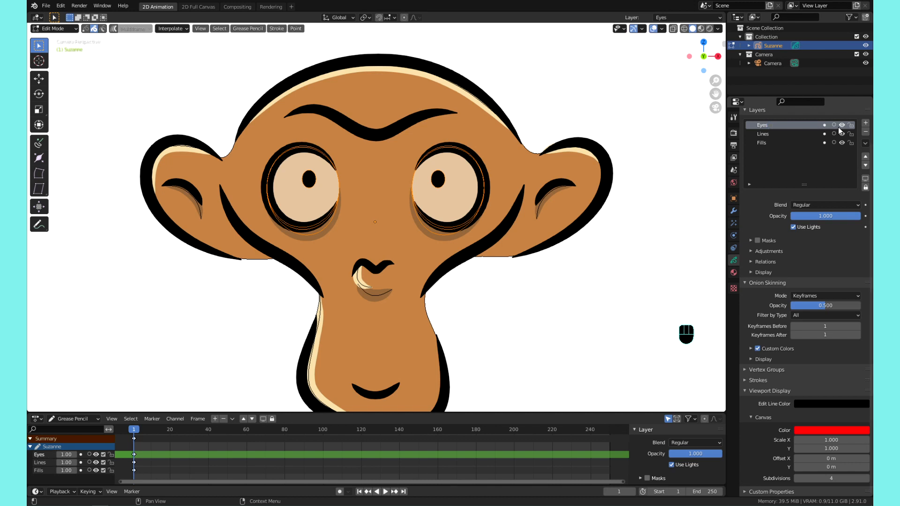
- Toggle the visibility of the Eyes and Lines layers to check which strokes each one holds
{"action": "left_click", "coordinate": [840, 125]}
{"action": "left_click", "coordinate": [840, 125]}
{"action": "left_click", "coordinate": [841, 125]}
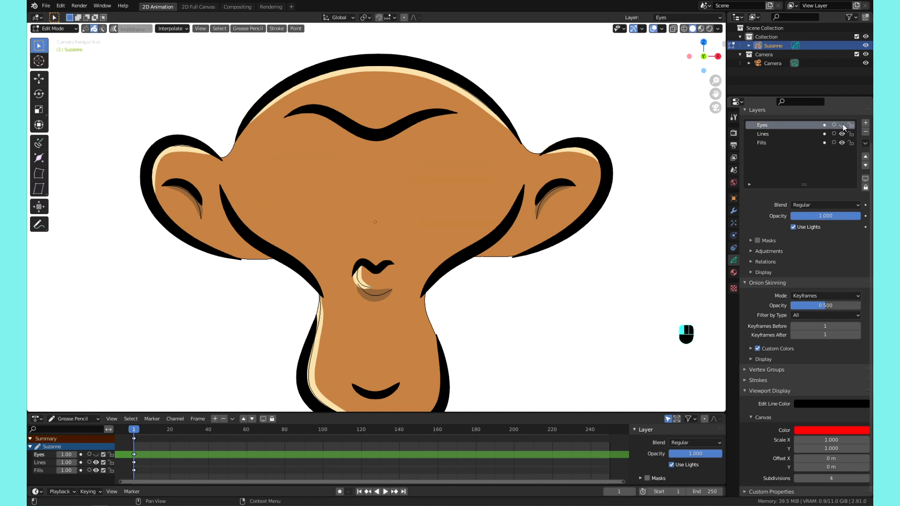
{"action": "left_click", "coordinate": [842, 125]}
{"action": "left_click", "coordinate": [842, 125]}
{"action": "left_click", "coordinate": [842, 135]}
{"action": "left_click", "coordinate": [842, 134]}
{"action": "left_click", "coordinate": [842, 126]}
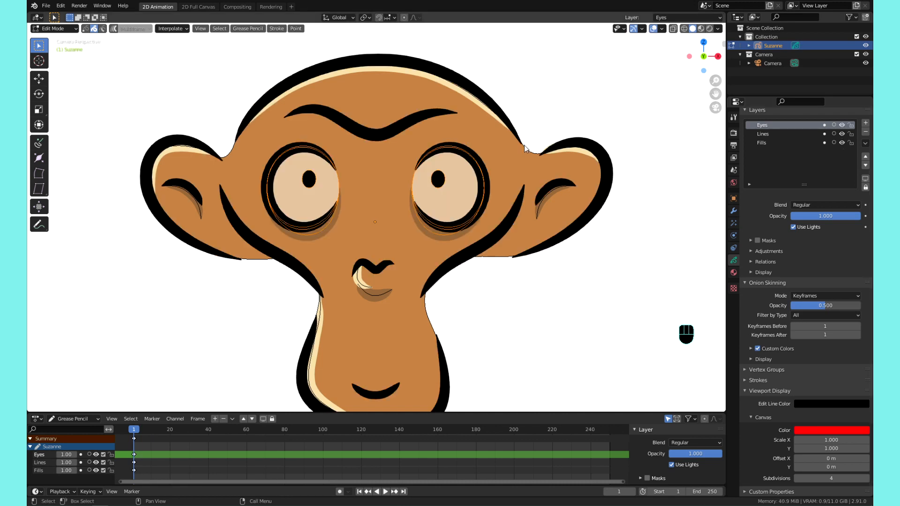
- Switch between Object Mode and Edit Mode, and separate the eyes into their own object with the Selected Strokes option
{"action": "key", "text": "Tab"}
{"action": "key", "text": "Tab"}
{"action": "key", "text": "Tab"}
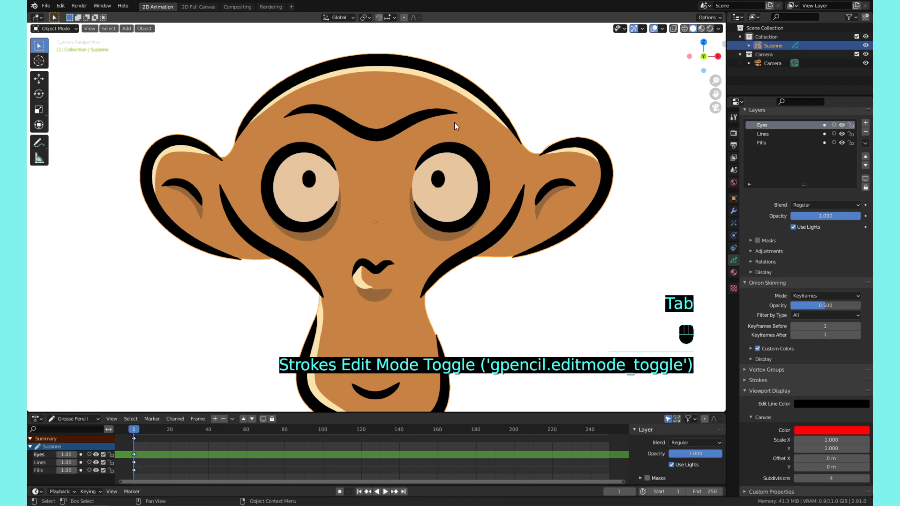
{"action": "key", "text": "Tab"}
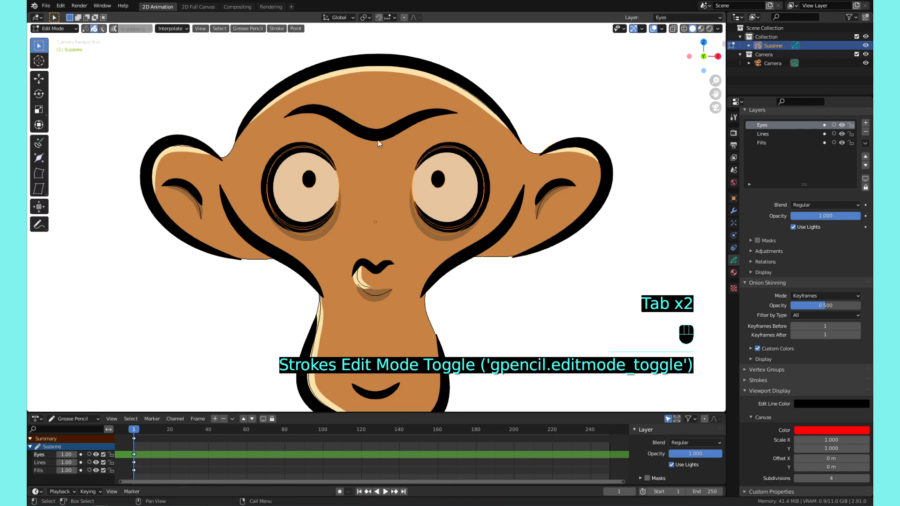
{"action": "key", "text": "p"}
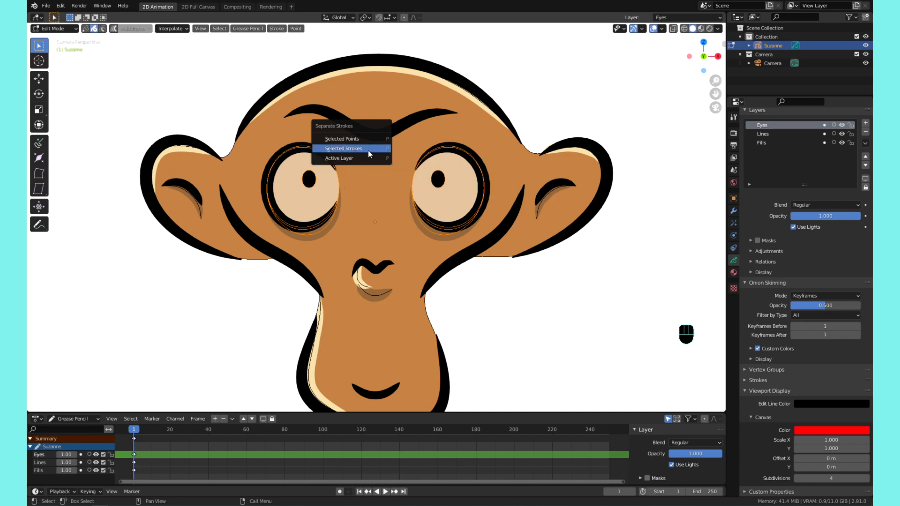
{"action": "left_click", "coordinate": [369, 148]}
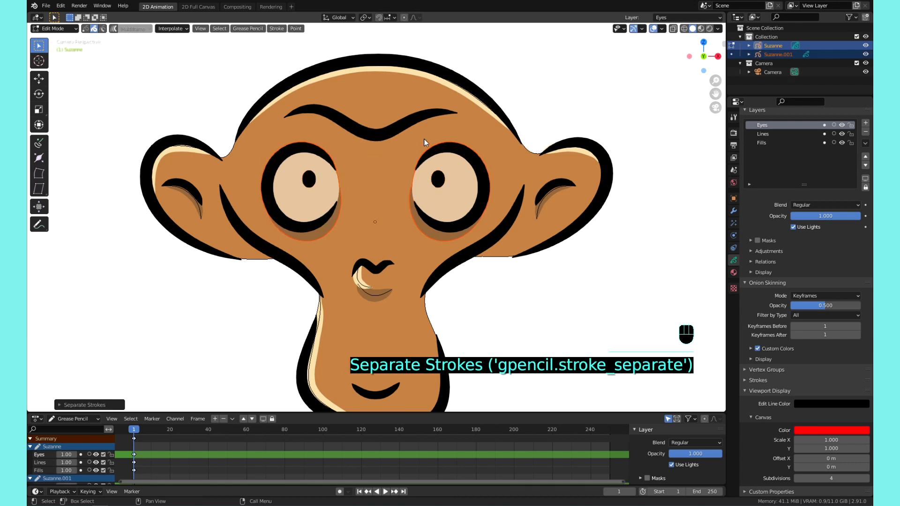
- Select the separated eyes object and toggle its visibility and the original Suzanne's to compare what each contains
{"action": "left_click", "coordinate": [777, 54]}
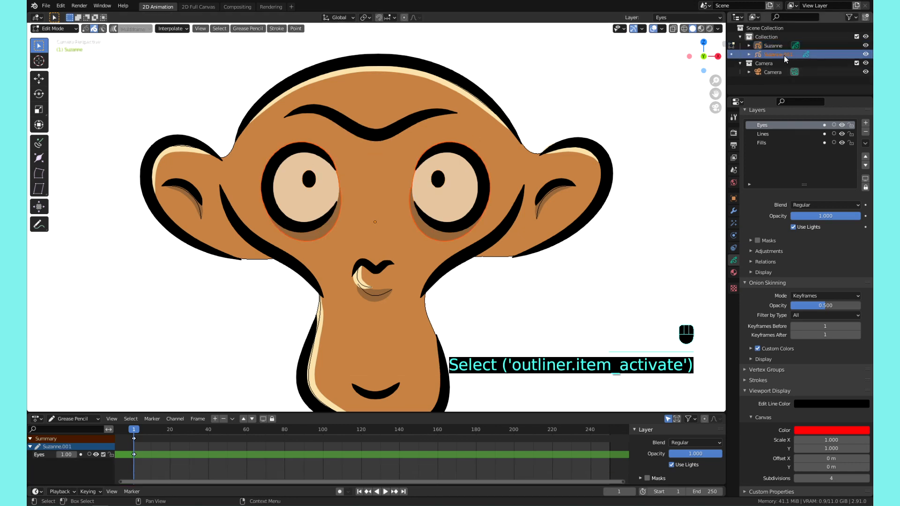
{"action": "left_click", "coordinate": [866, 53]}
{"action": "left_click", "coordinate": [865, 54]}
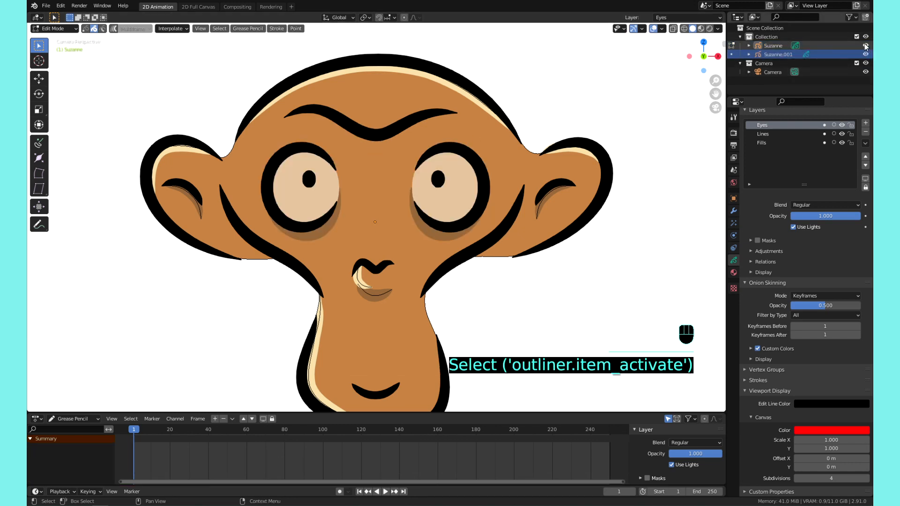
{"action": "left_click", "coordinate": [865, 45]}
{"action": "left_click", "coordinate": [865, 45]}
{"action": "left_click", "coordinate": [865, 53]}
{"action": "left_click", "coordinate": [865, 53]}
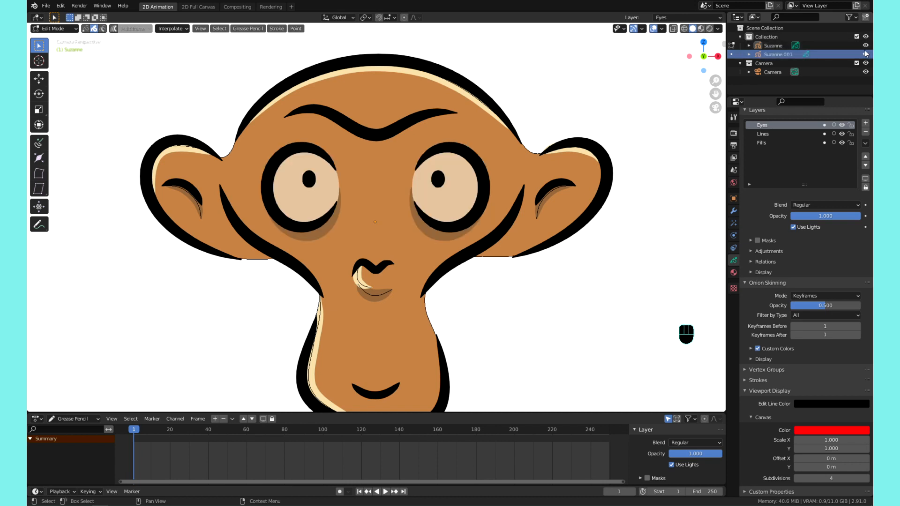
{"action": "left_click", "coordinate": [865, 45]}
{"action": "left_click", "coordinate": [865, 45]}
{"action": "left_click", "coordinate": [865, 53]}
{"action": "left_click", "coordinate": [865, 53]}
{"action": "left_click", "coordinate": [865, 53]}
{"action": "left_click", "coordinate": [865, 53]}
{"action": "left_click", "coordinate": [865, 53]}
{"action": "left_click", "coordinate": [865, 53]}
{"action": "left_click", "coordinate": [865, 45]}
{"action": "left_click", "coordinate": [865, 45]}
{"action": "left_click", "coordinate": [866, 54]}
{"action": "left_click", "coordinate": [865, 53]}
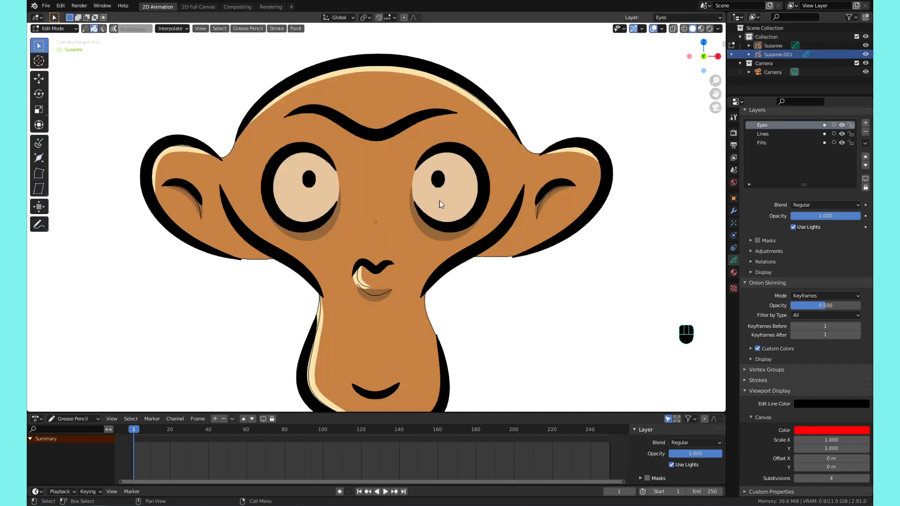
{"action": "scroll", "coordinate": [473, 216], "scroll_direction": "down", "scroll_amount": 2}
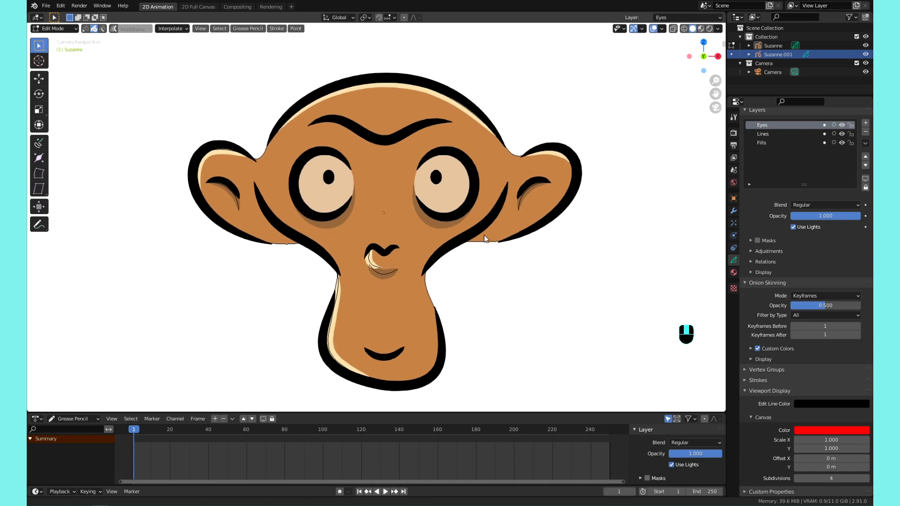